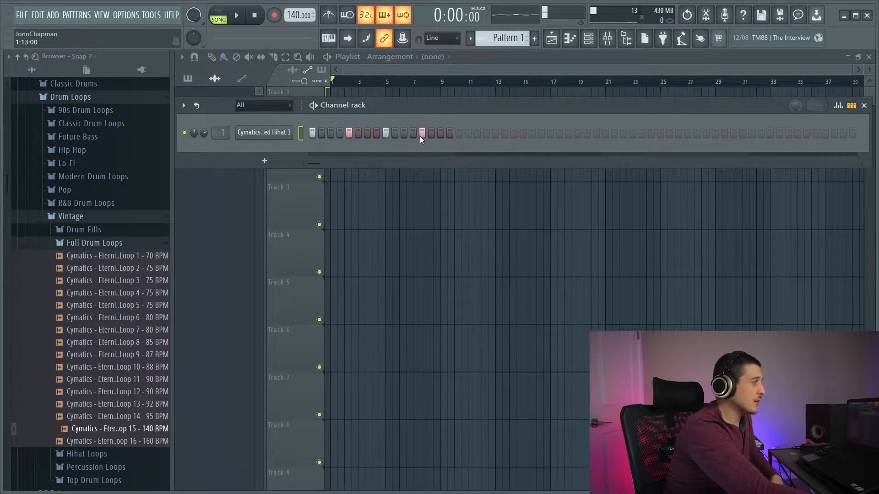
Open the closed hi-hat channel in the piano roll and play its four notes in pattern mode.
right_click(290, 132)
click(320, 132)
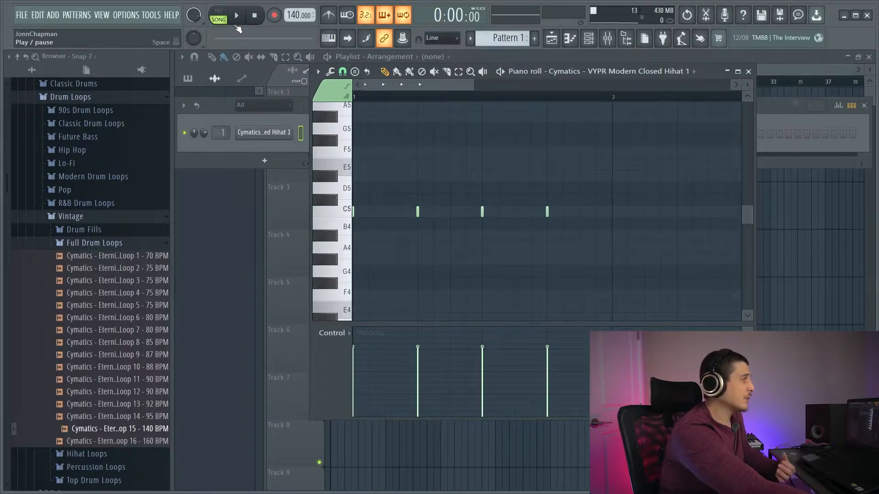
click(218, 16)
click(236, 15)
click(260, 17)
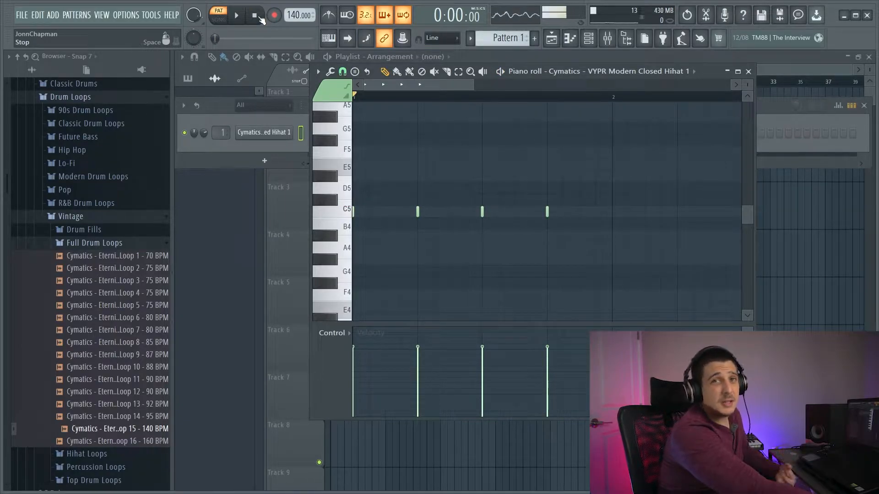
click(241, 15)
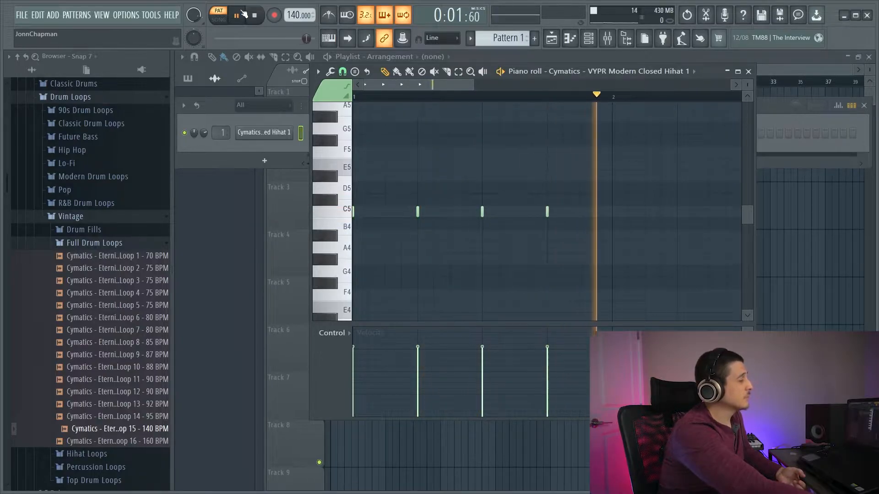
click(255, 17)
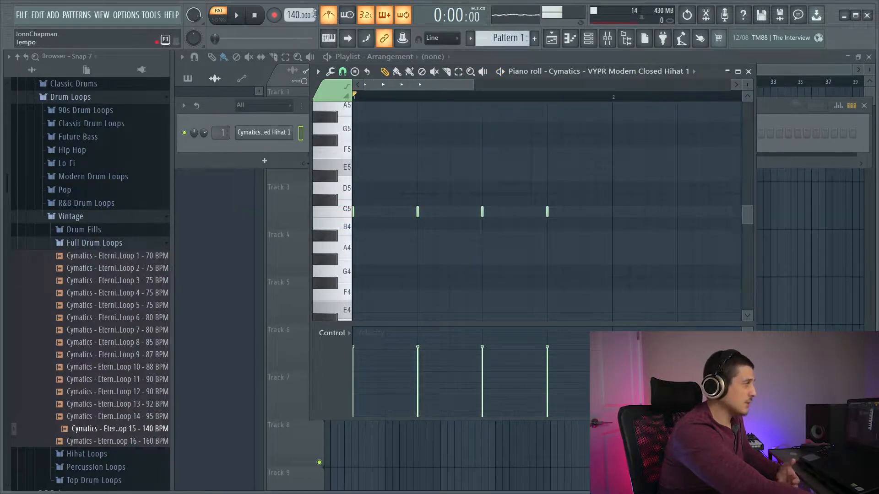
Play the empty playlist in song mode with the metronome on, and return to pattern mode.
click(221, 17)
click(239, 17)
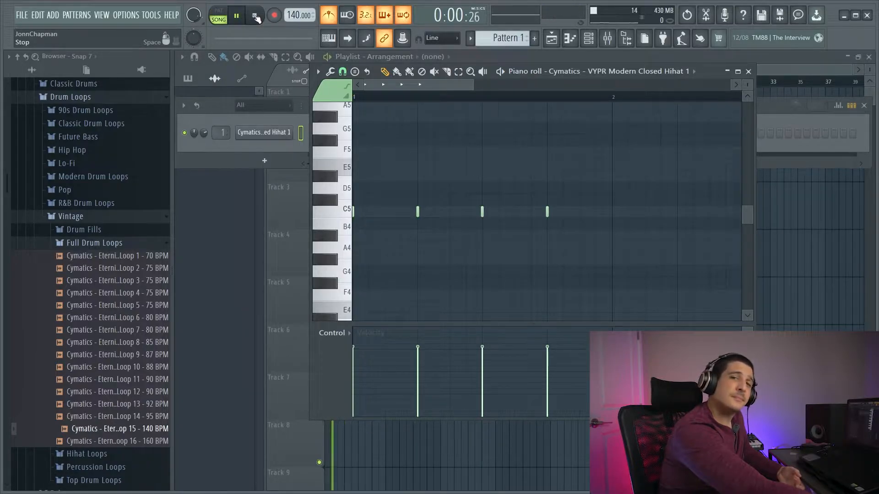
click(255, 17)
click(219, 13)
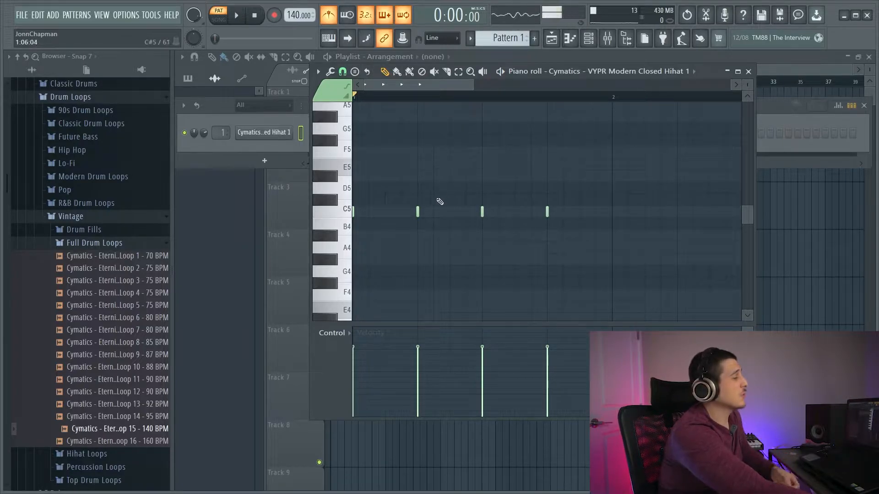
Delete the hi-hat note on the second beat and play the pattern with the metronome off.
right_click(418, 211)
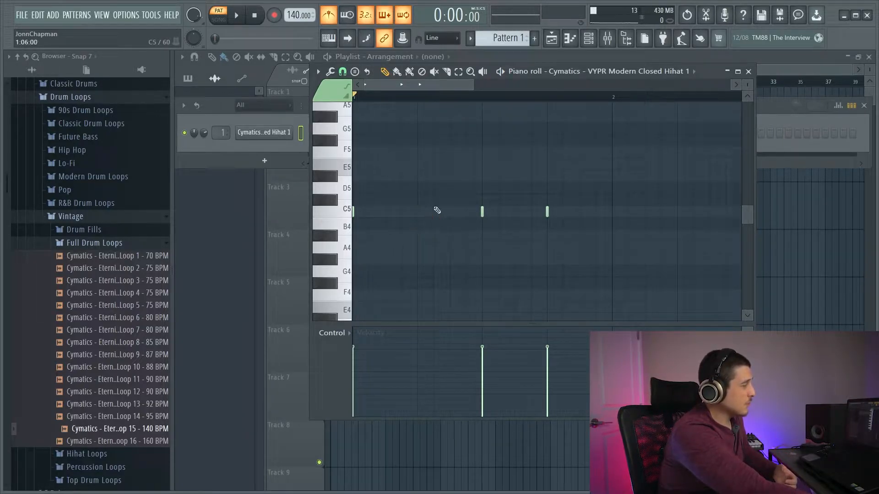
click(328, 15)
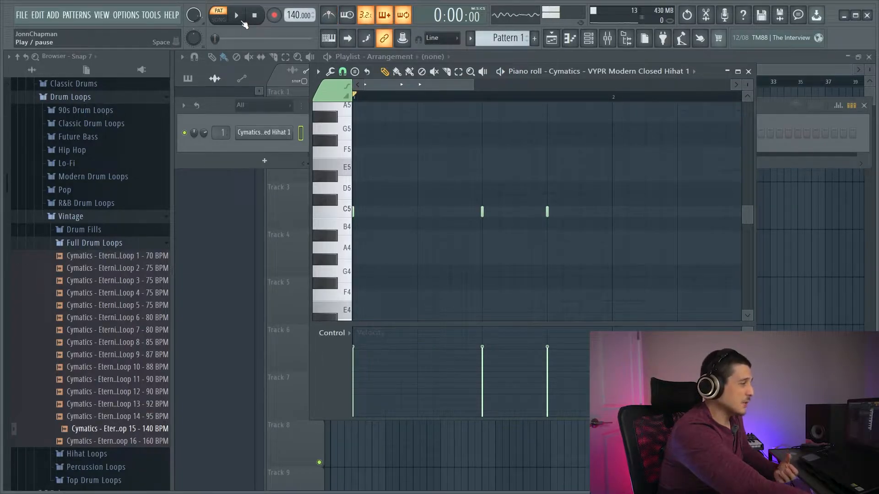
click(243, 22)
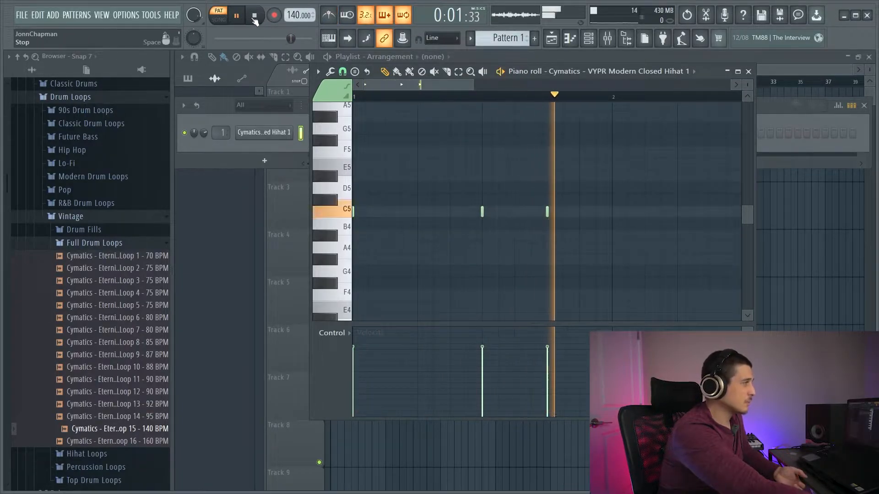
click(257, 19)
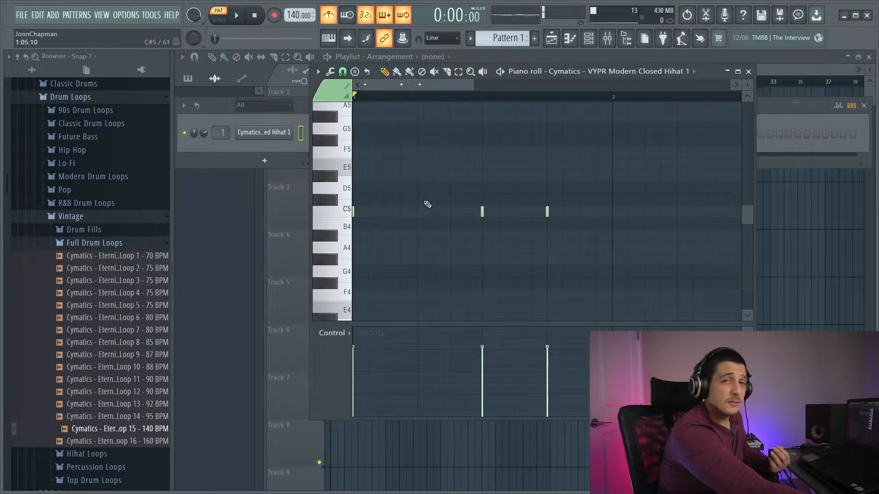
click(238, 16)
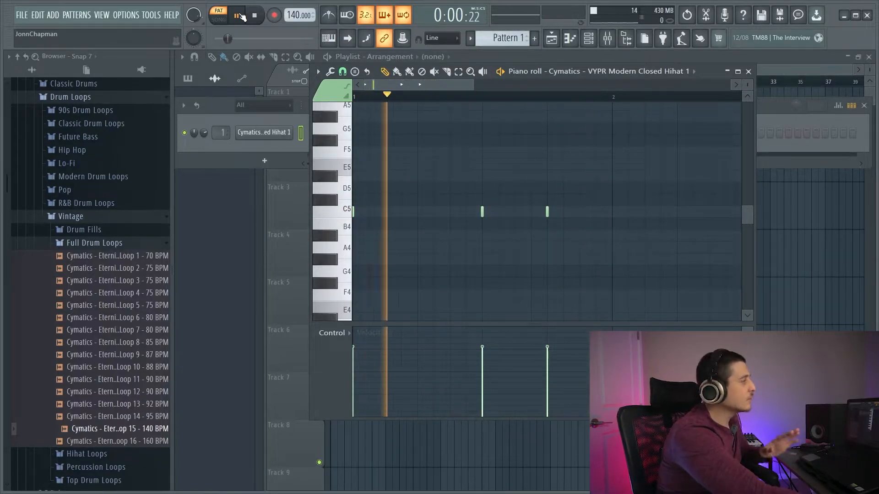
click(255, 16)
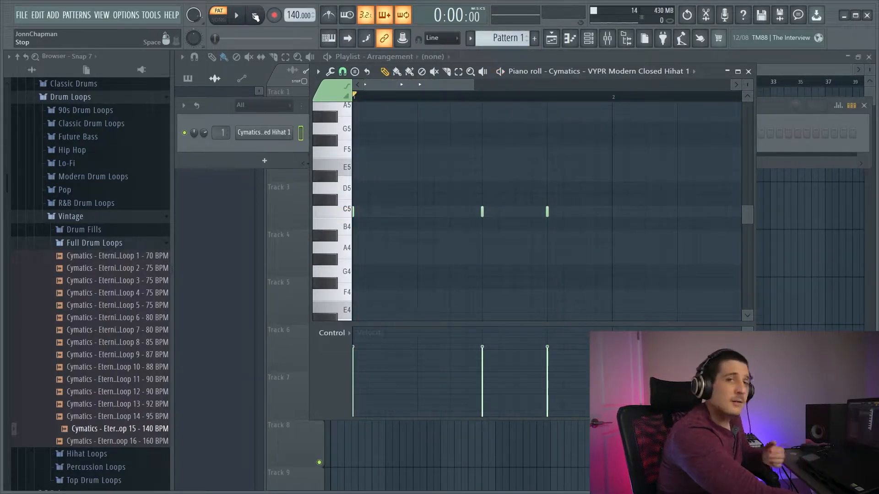
Put the C5 hi-hat note back on the second beat and play the pattern.
click(420, 211)
right_click(421, 211)
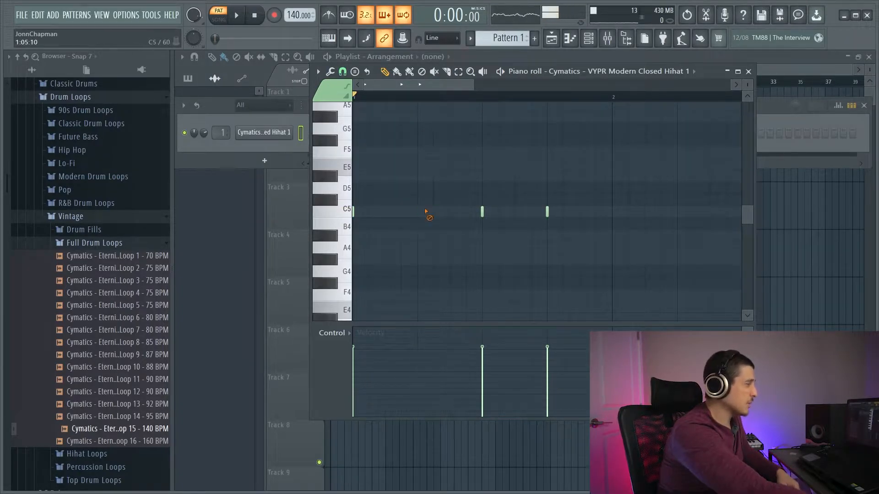
click(353, 214)
click(417, 212)
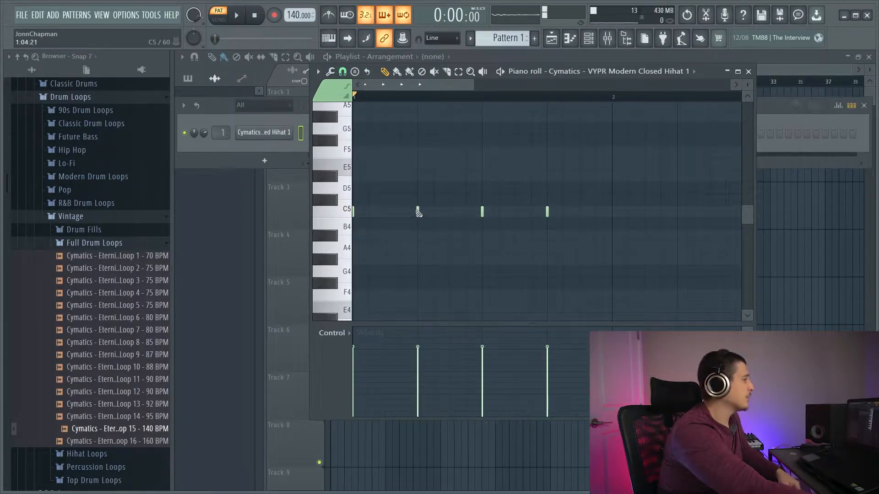
key(space)
click(256, 17)
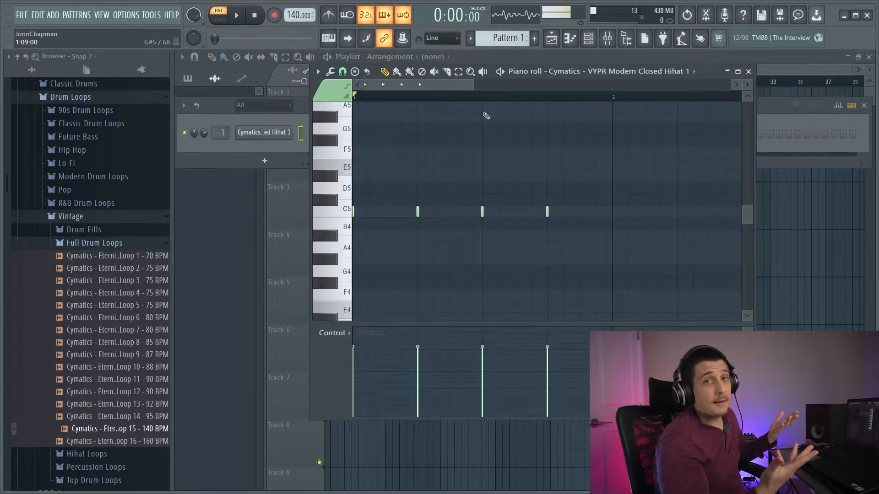
Close the piano roll and place a Pattern 1 clip at bar 1 of Track 1 in the playlist.
click(749, 71)
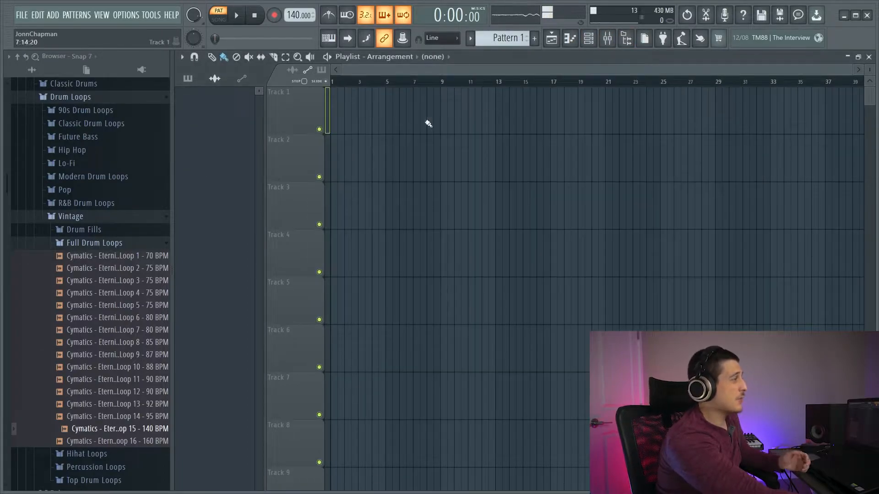
click(334, 98)
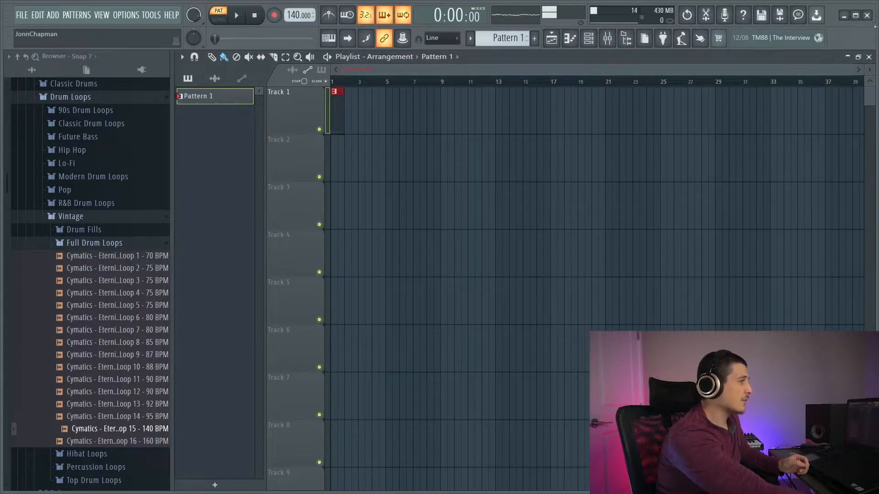
drag(850, 69, 549, 72)
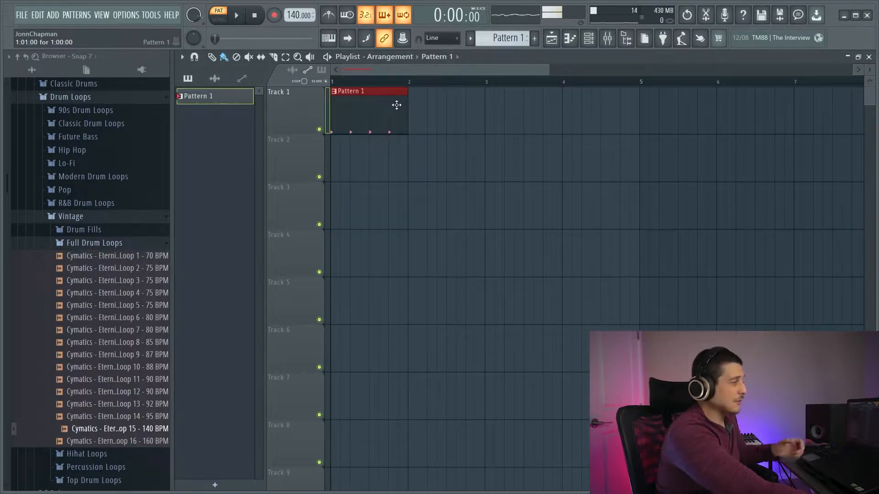
Repeat the Pattern 1 clip through bar 4 on Track 1 and delete the copies again.
shift+drag(378, 114, 585, 103)
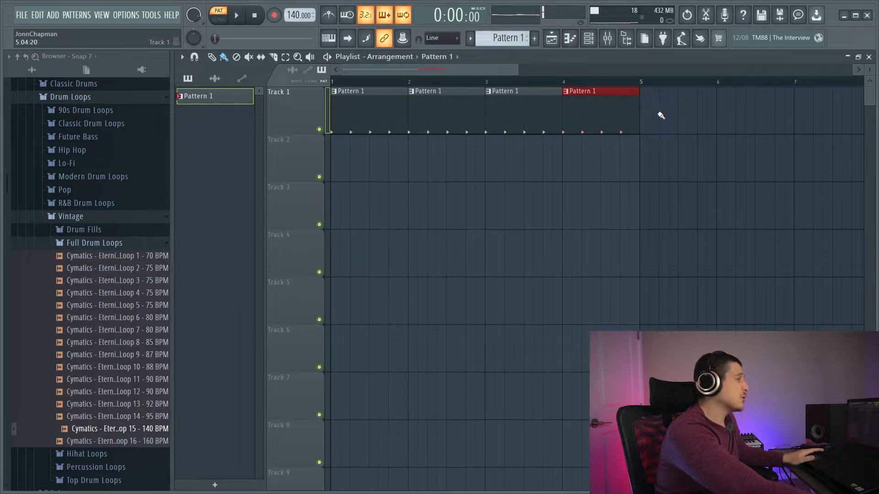
right_click(636, 113)
right_click(559, 118)
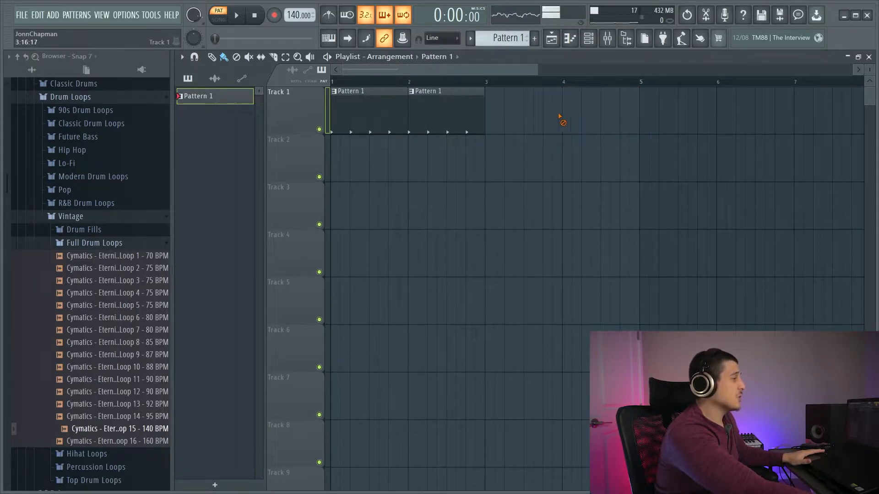
right_click(476, 122)
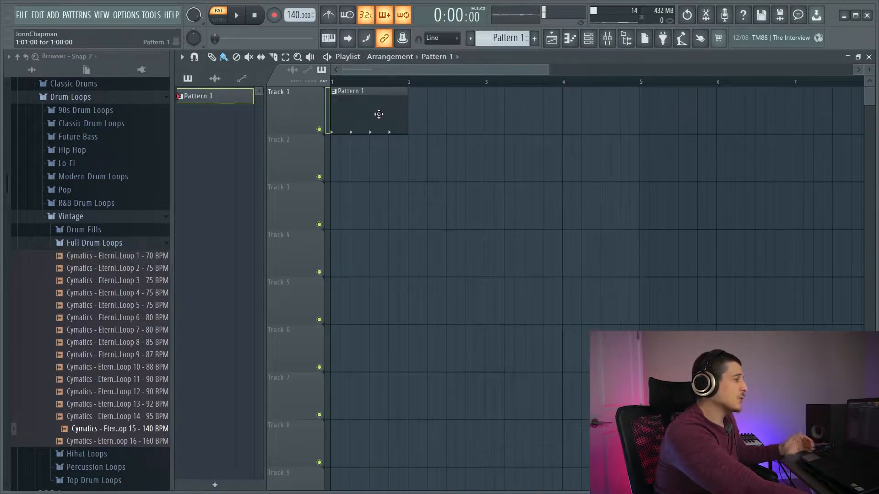
Create an empty Pattern 2 and fill bars 1 to 4 of Track 1 with it in place of the Pattern 1 clip.
key(ctrl+F4)
drag(368, 149, 639, 149)
right_click(349, 98)
drag(402, 137, 402, 90)
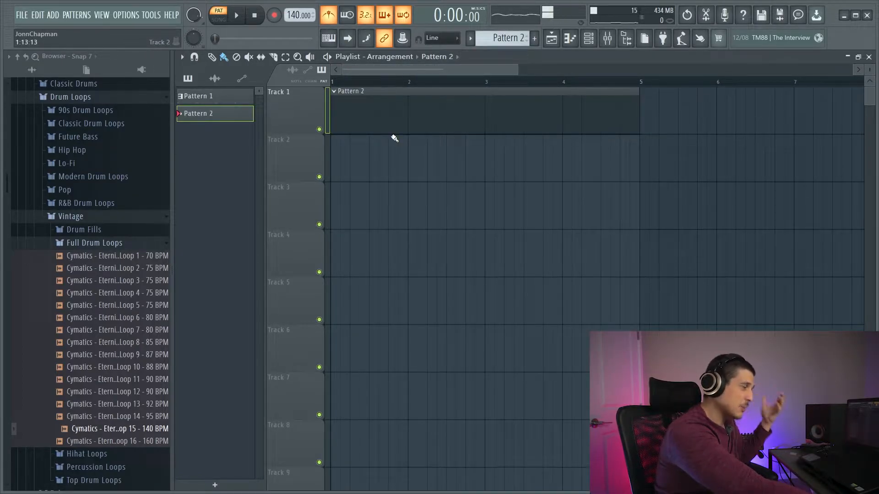
Play Track 1 in song mode with the metronome and add a one-bar Pattern 2 clip at bar 2.
key(space)
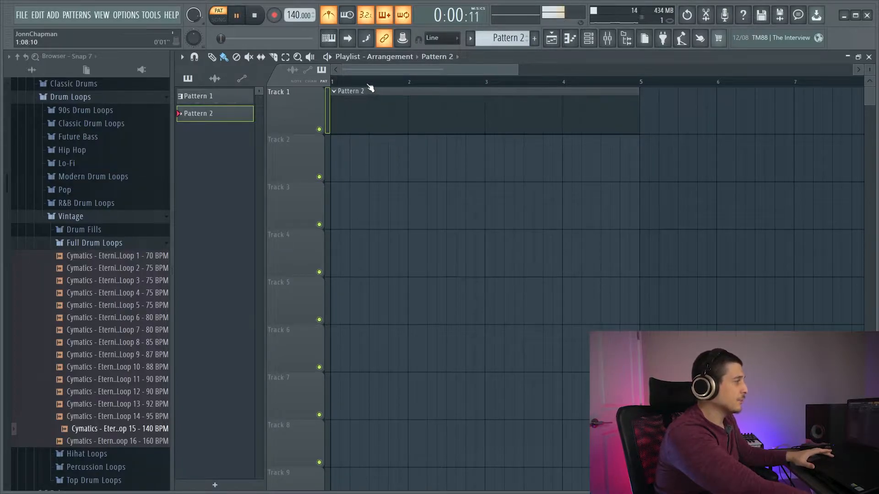
key(l)
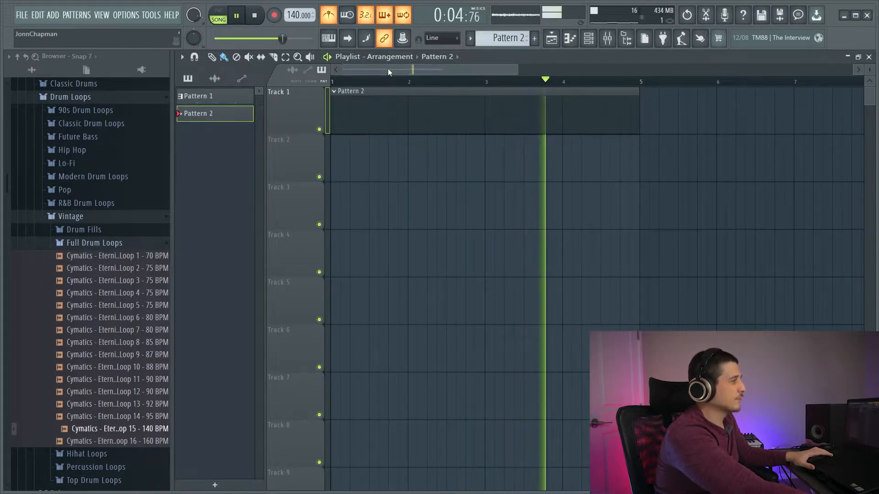
key(space)
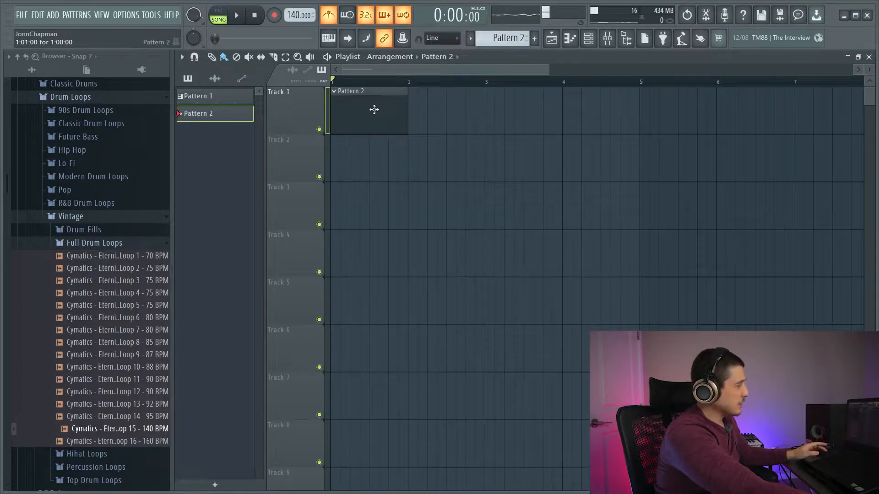
click(455, 103)
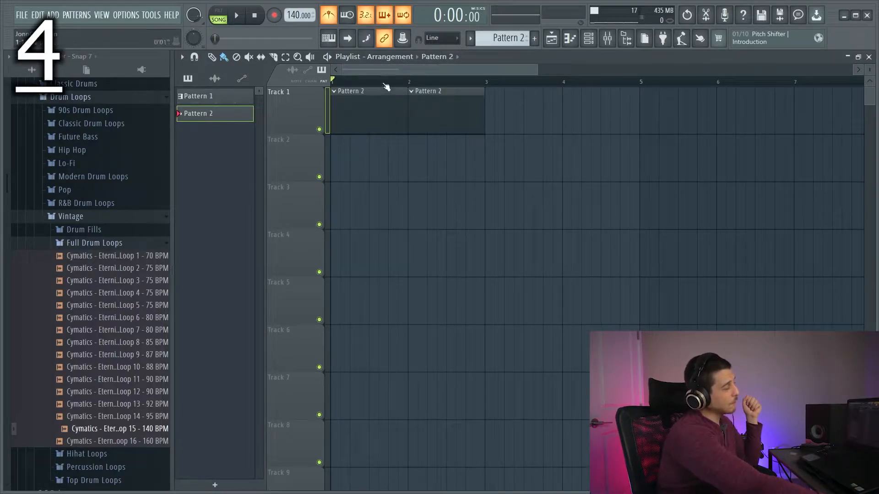
Replace the Pattern 2 clip in bar 1 with Pattern 1 and inspect its hi-hat steps in the channel rack.
right_click(374, 106)
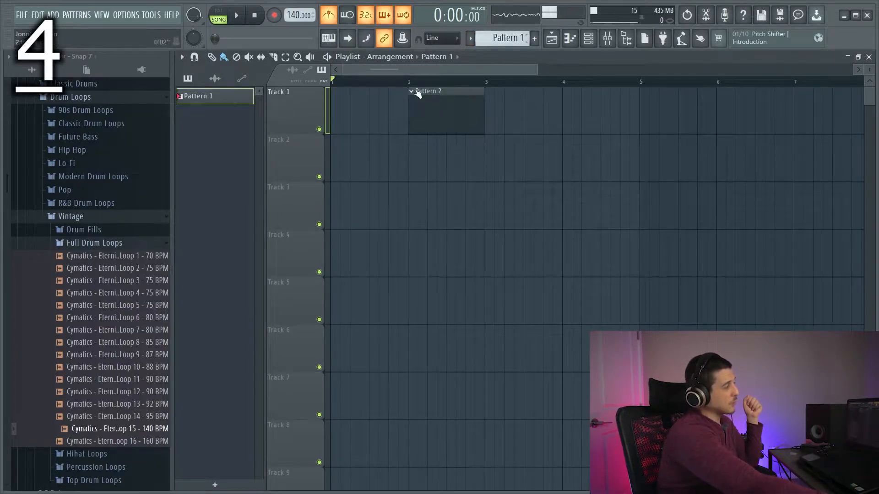
click(336, 112)
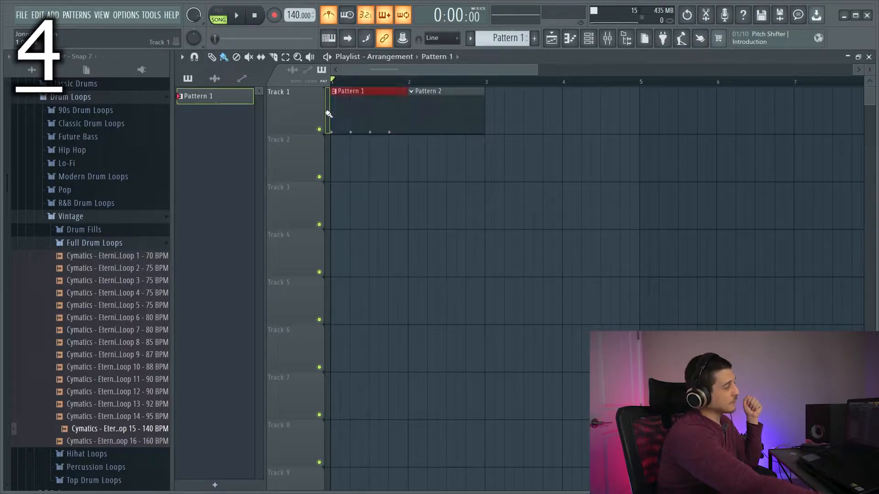
double_click(387, 129)
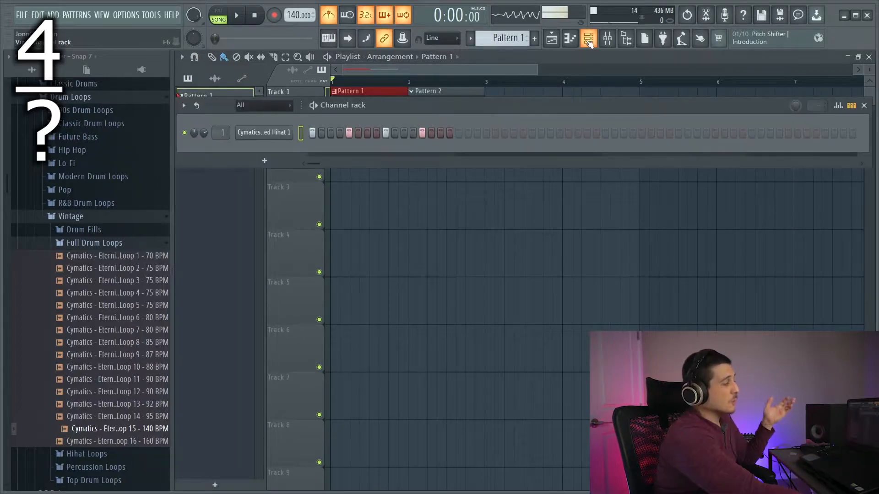
drag(444, 115, 442, 123)
key(space)
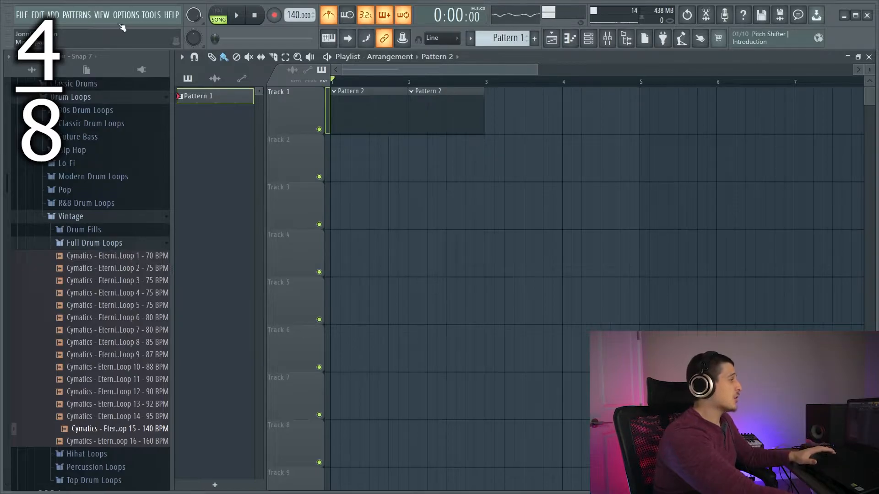
Set the time signature numerator to 3 in the project general settings and close the settings.
click(124, 18)
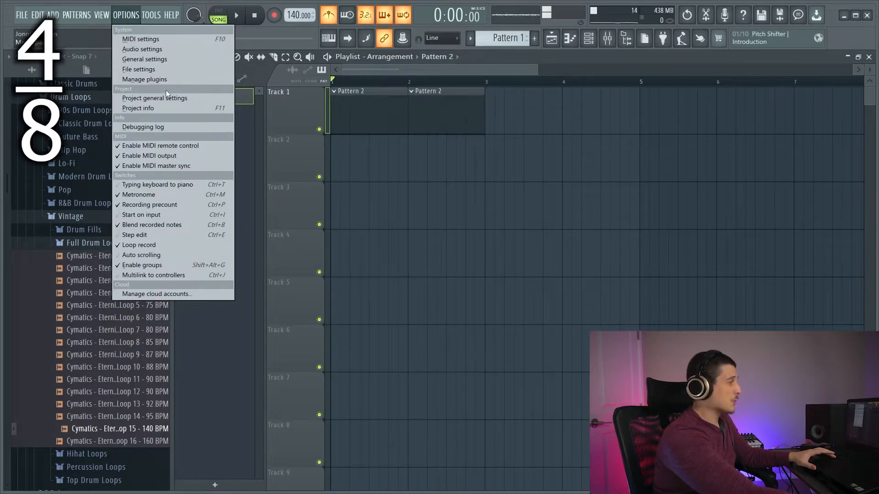
click(170, 100)
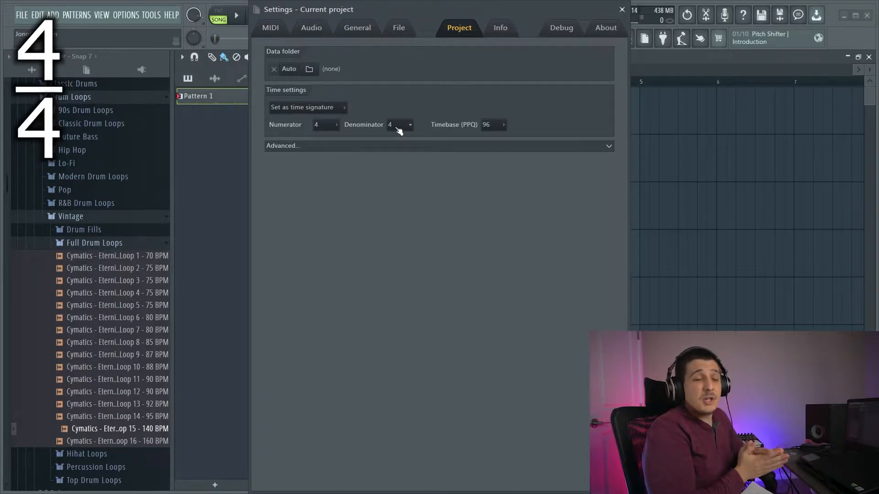
click(338, 124)
click(332, 155)
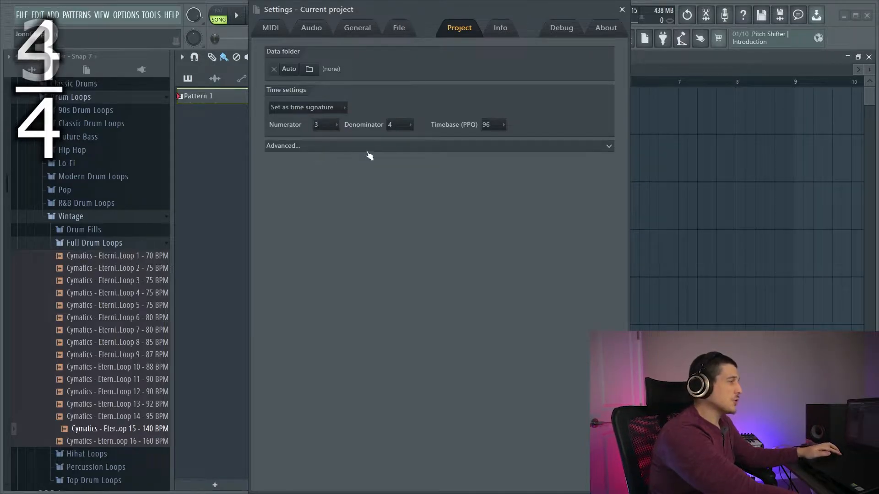
click(622, 9)
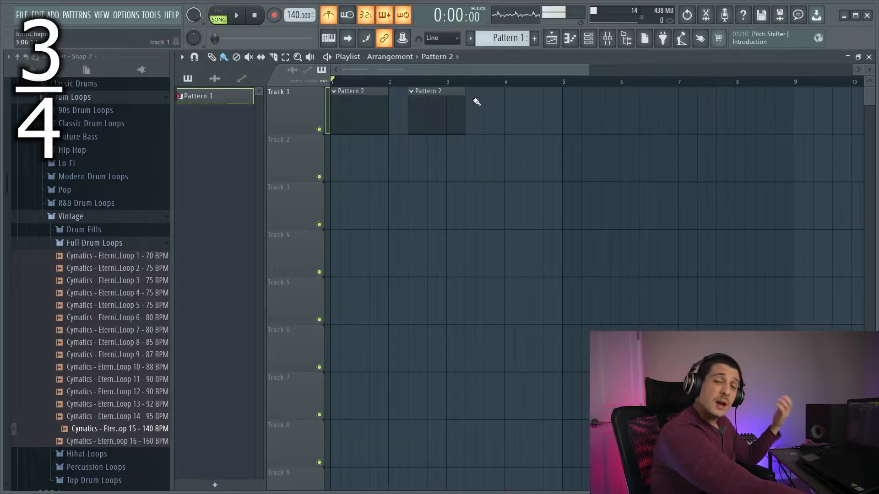
Move the second Pattern 2 clip on Track 1 so that it starts at bar 2.
drag(435, 110, 422, 109)
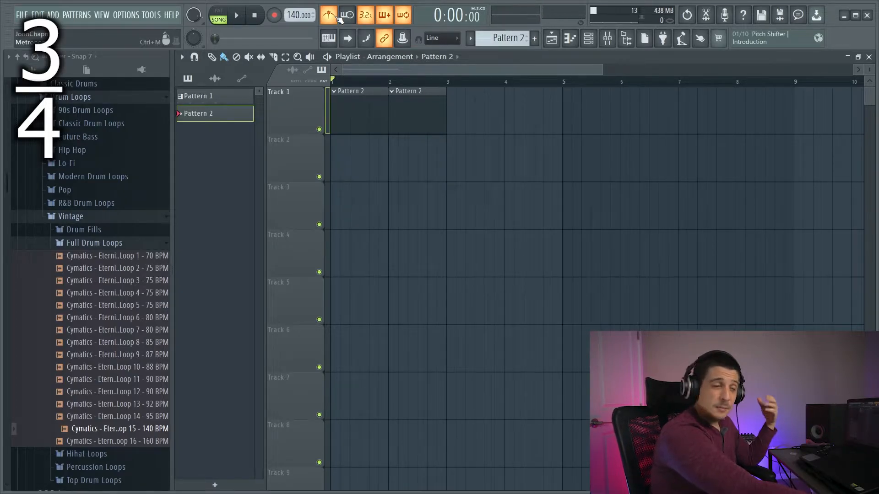
Play the two Pattern 2 clips on Track 1 with the metronome in 3/4 and stop playback.
click(237, 17)
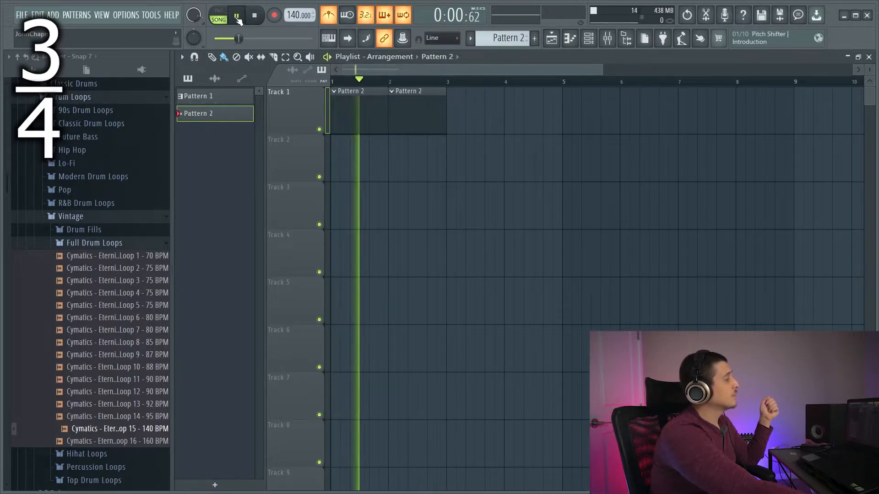
click(256, 17)
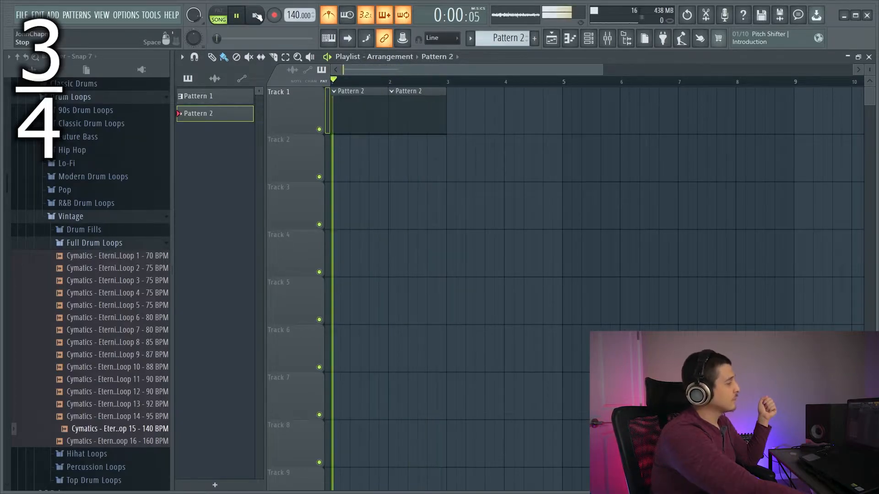
click(257, 16)
click(244, 17)
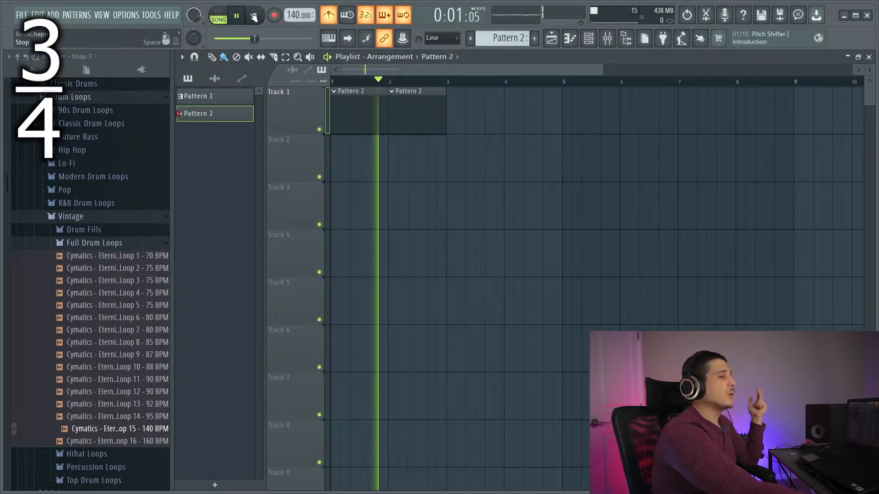
click(255, 16)
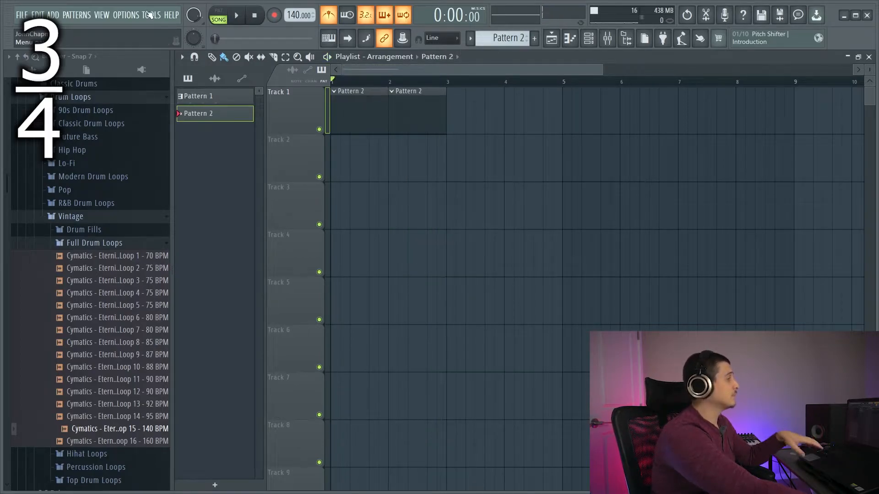
Set the project's time signature numerator to 4 and move the second Pattern 2 clip so that it starts at bar 2.
click(135, 15)
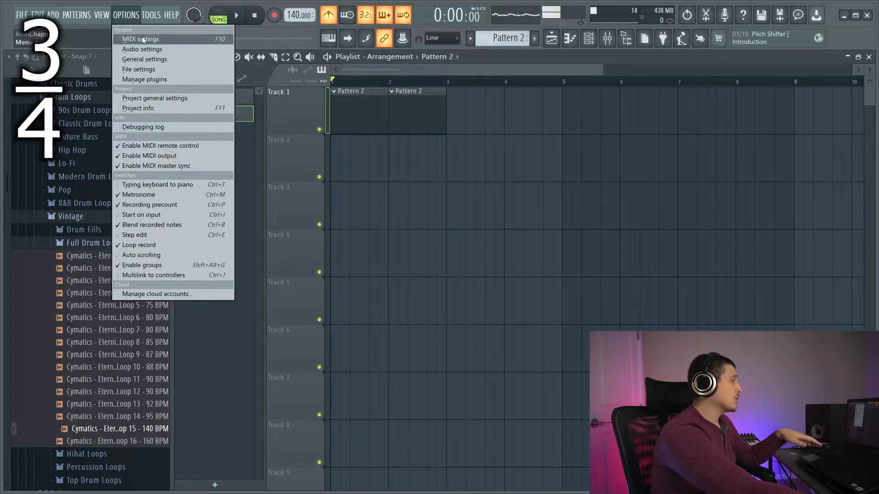
click(156, 100)
click(324, 125)
click(333, 168)
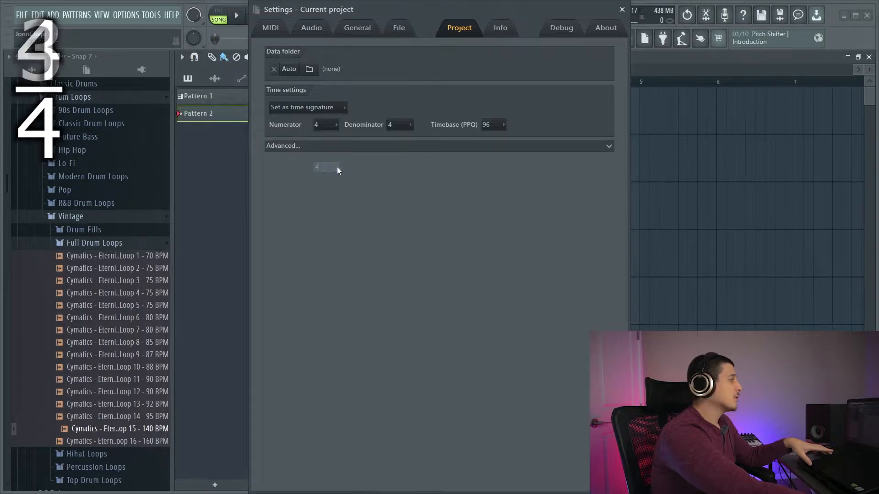
click(622, 9)
drag(436, 110, 457, 107)
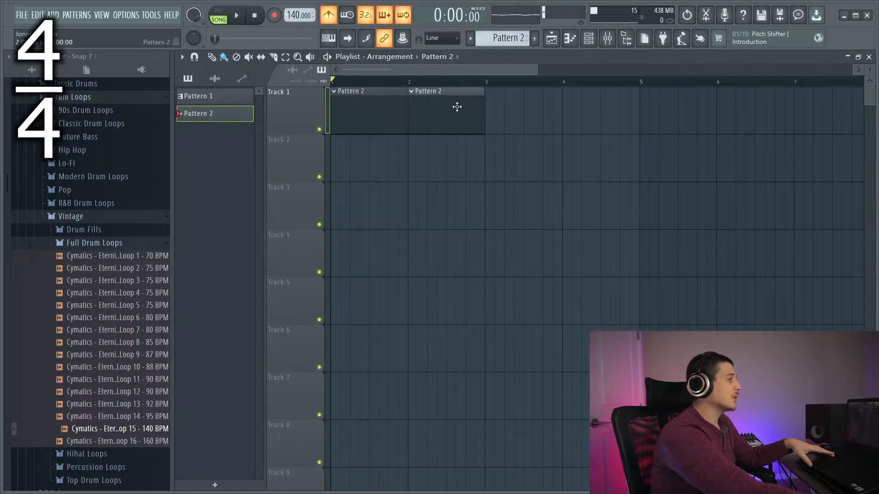
Play the Pattern 2 clips with the metronome in 4/4 and delete the clip at bar 2.
key(space)
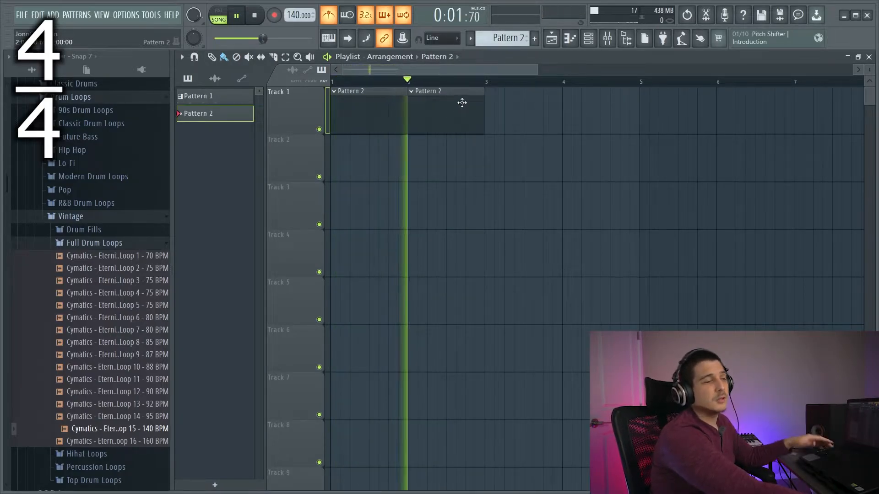
key(space)
right_click(455, 105)
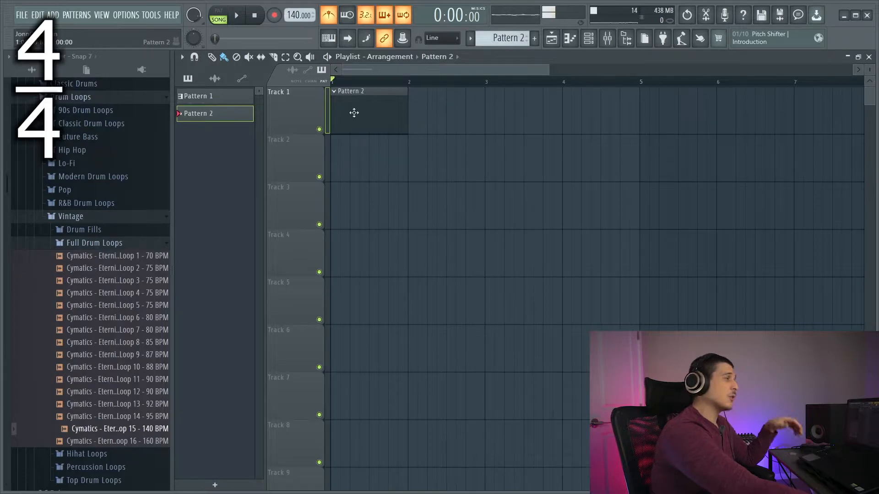
Set the time signature numerator to 5 in the project general settings and play the Pattern 2 bar with the metronome.
click(126, 15)
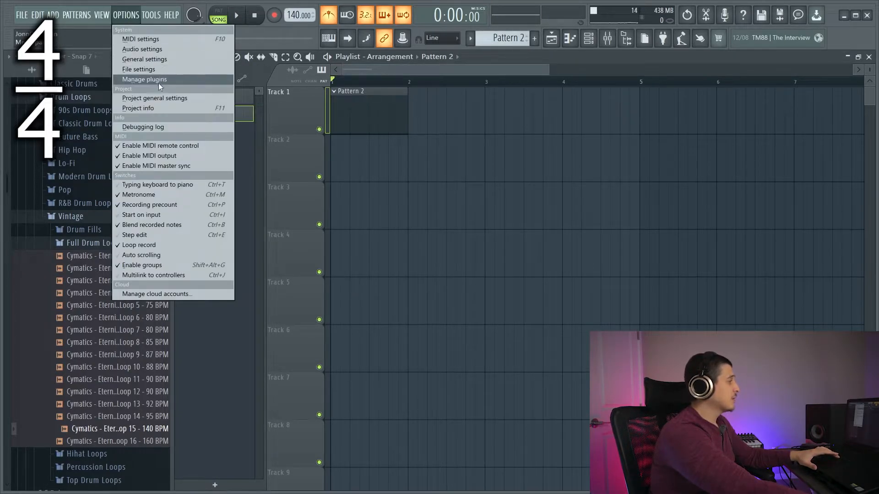
click(163, 99)
click(338, 124)
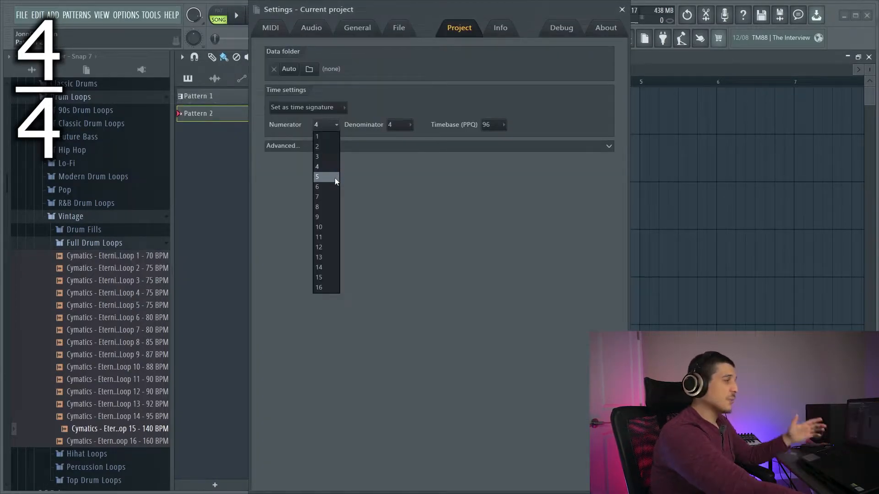
click(335, 178)
click(621, 9)
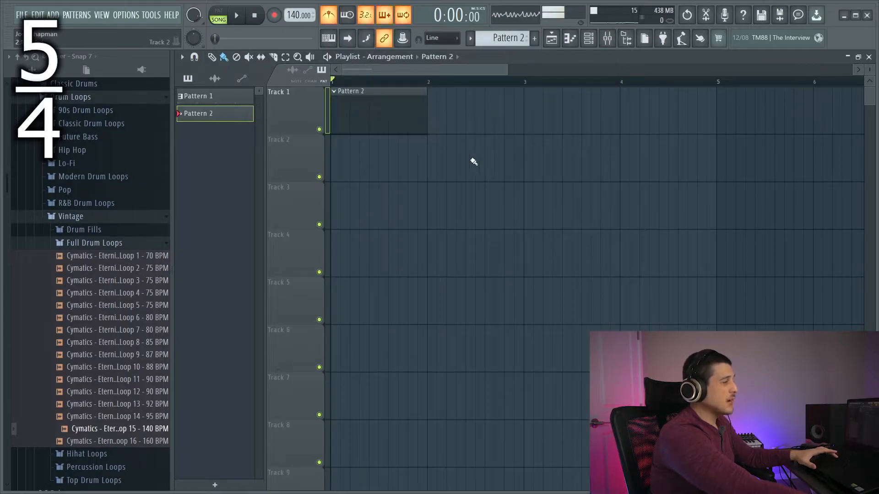
key(space)
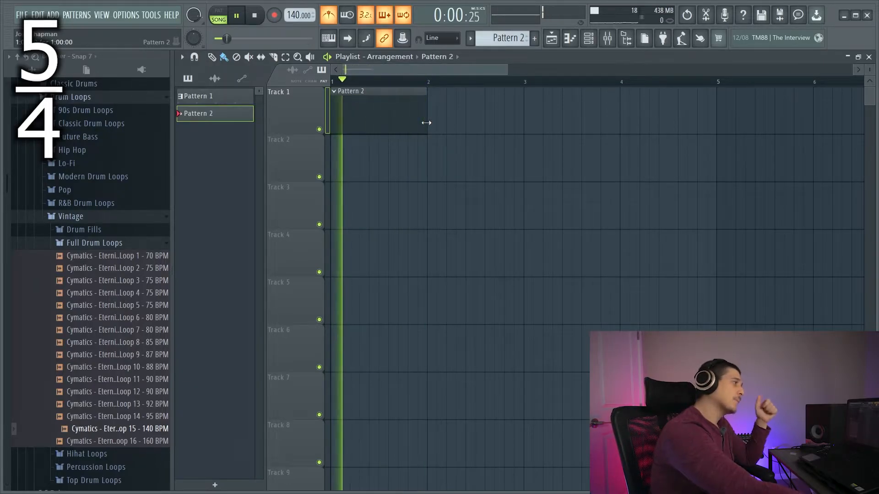
click(259, 17)
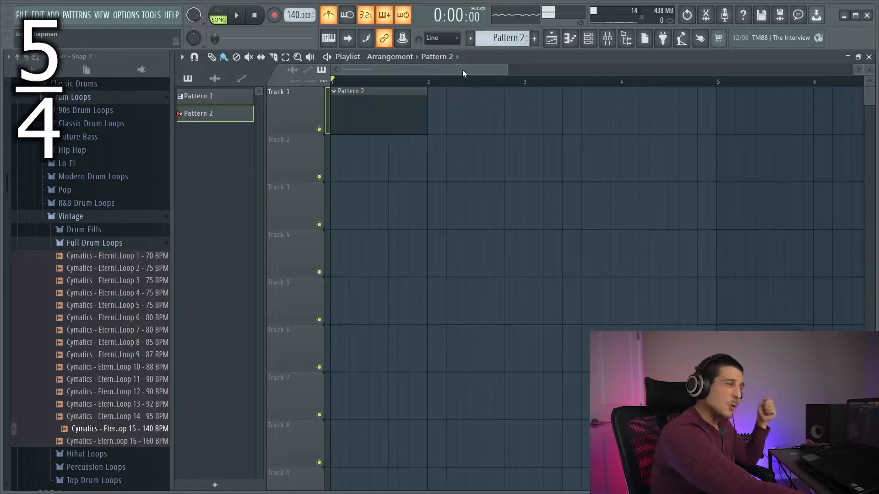
Set the time signature to numerator 4 and denominator 8 in the project general settings and close the settings.
click(127, 15)
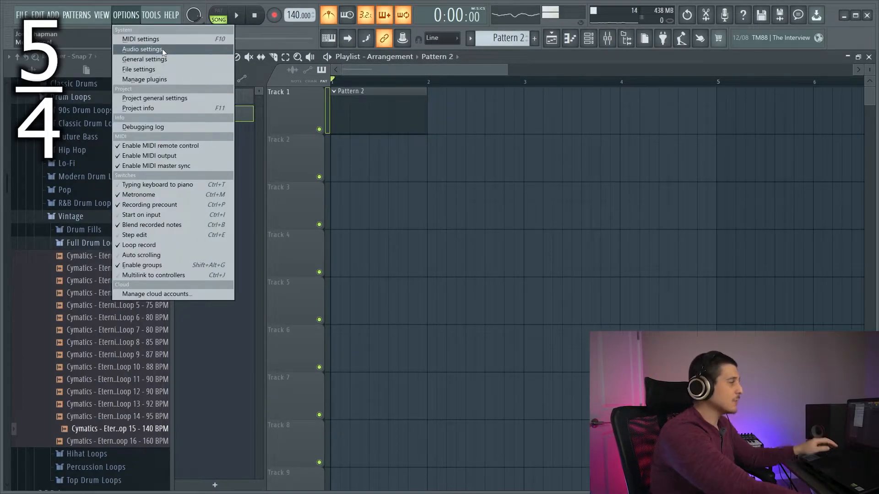
click(164, 101)
click(339, 131)
click(331, 166)
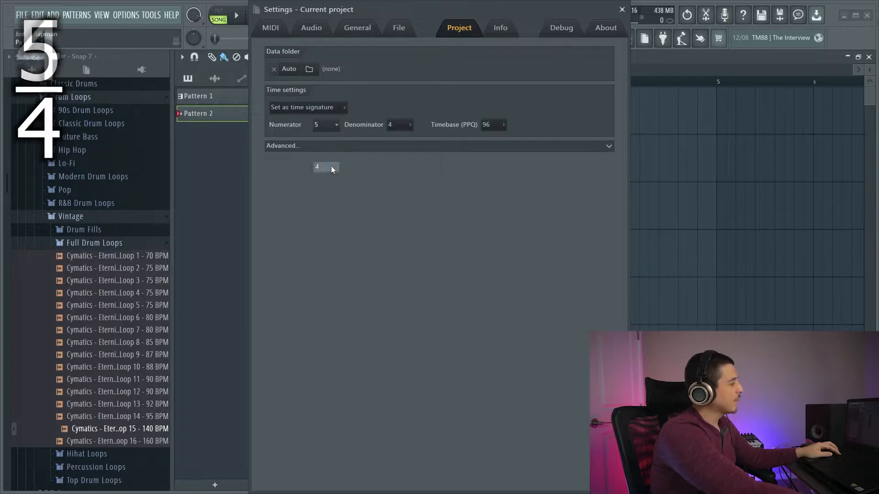
click(407, 131)
click(405, 158)
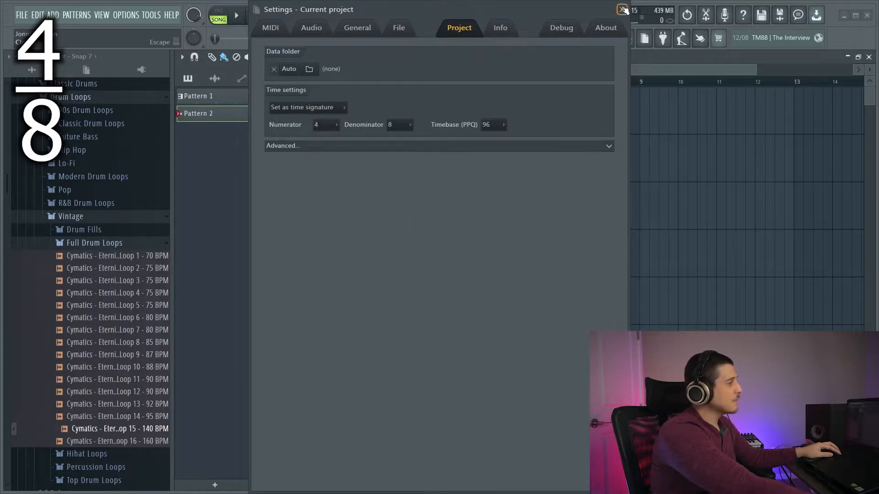
key(Escape)
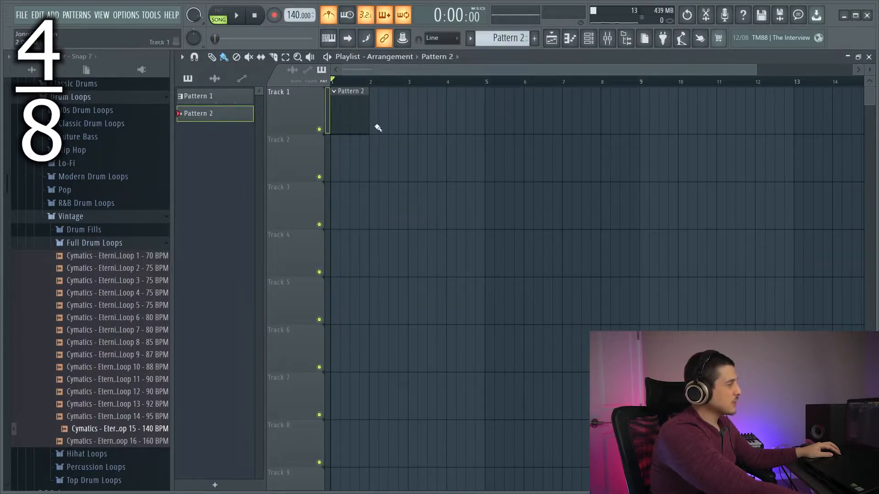
Change Pattern 1's hi-hat steps in the channel rack to four hits on steps 1, 3, 5 and 7.
click(589, 39)
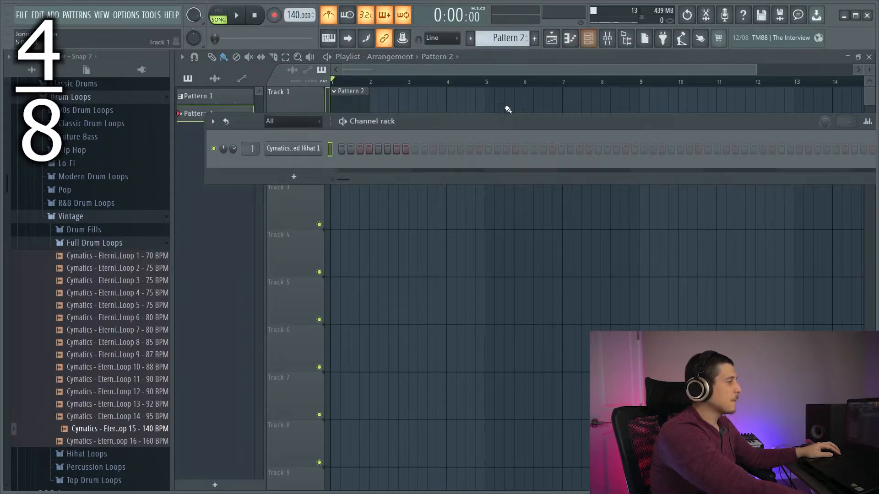
drag(471, 128, 438, 109)
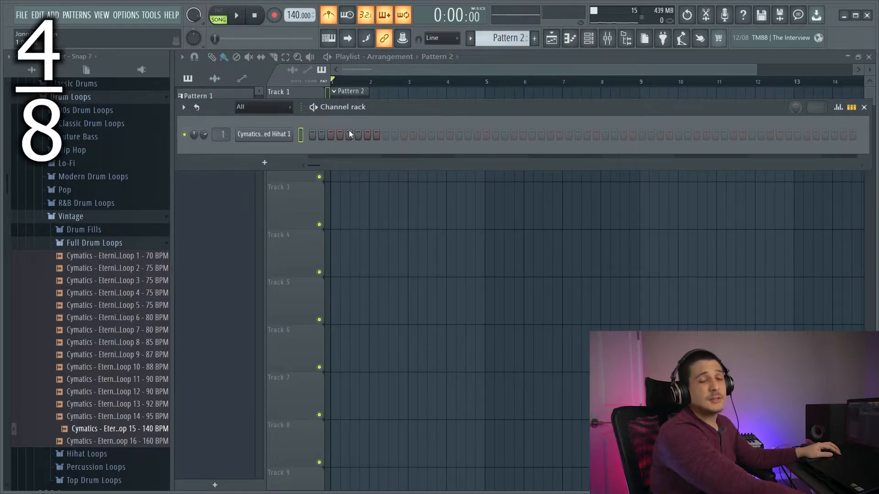
key(KP_Subtract)
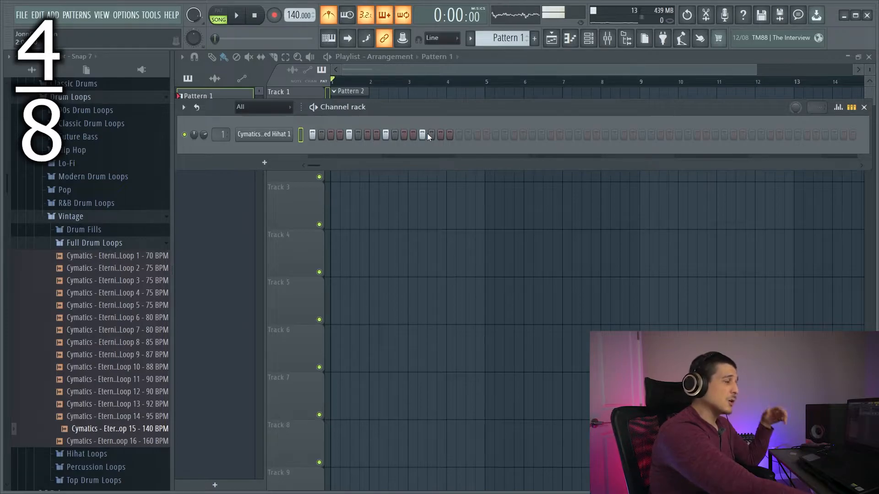
drag(423, 135, 383, 135)
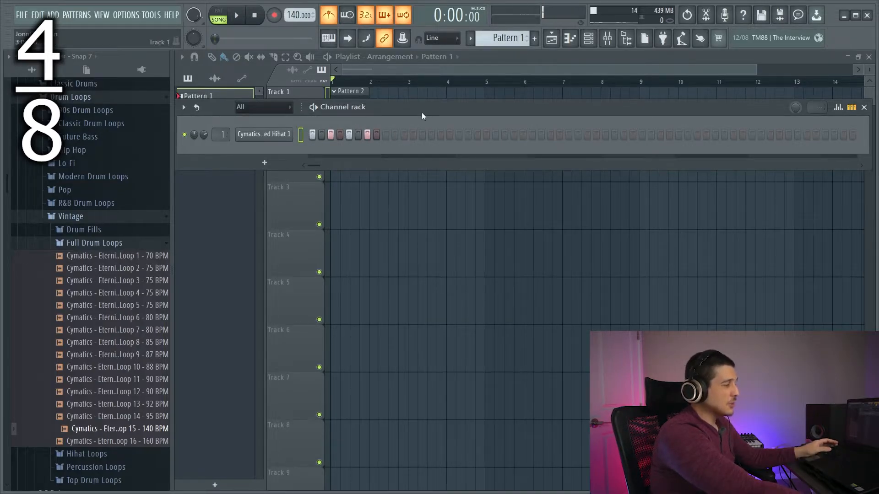
Place a Pattern 1 clip at bar 1 on Track 2 and play it with the metronome turned off.
click(491, 56)
click(343, 156)
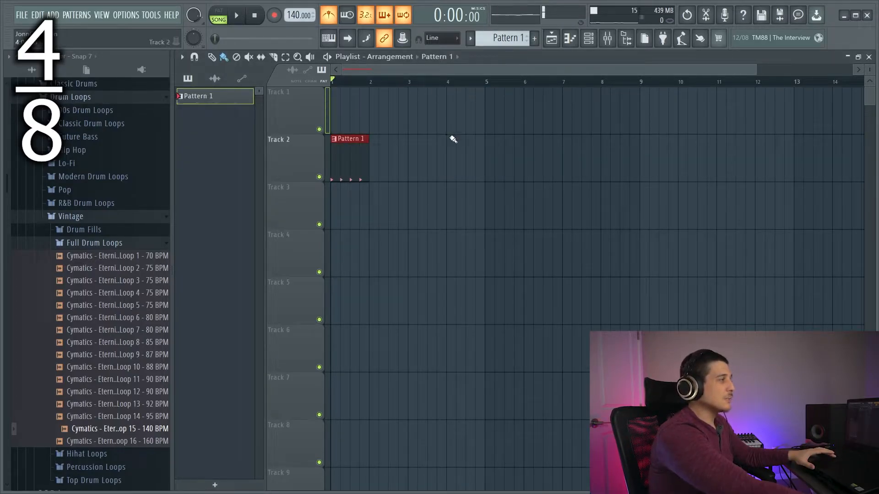
key(ctrl+m)
key(space)
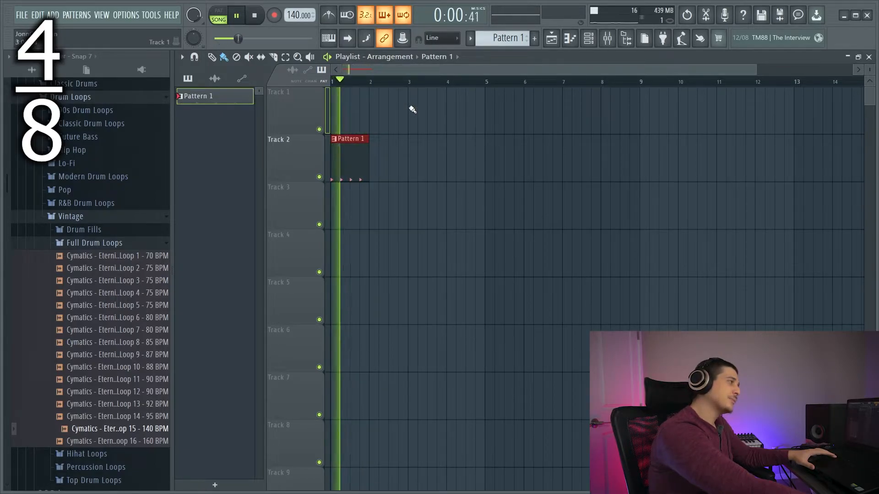
key(space)
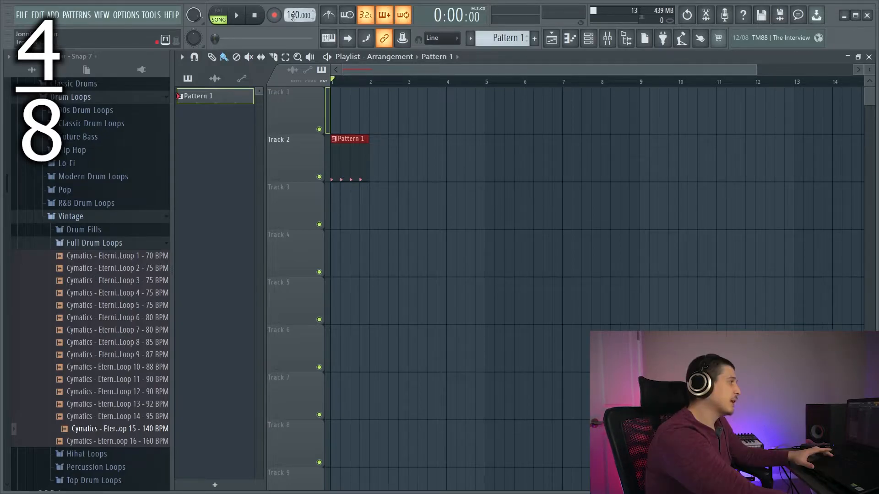
Raise the project tempo to 280 BPM and play the Pattern 1 clip.
drag(296, 15, 296, 4)
key(space)
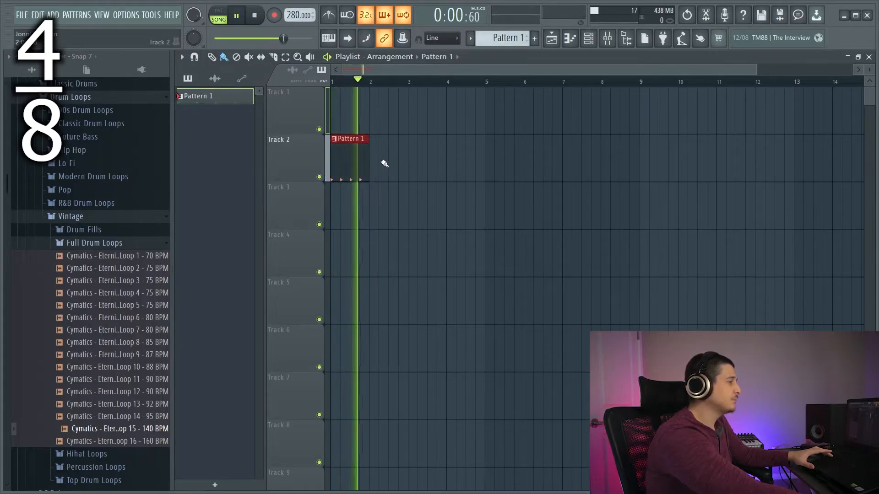
key(space)
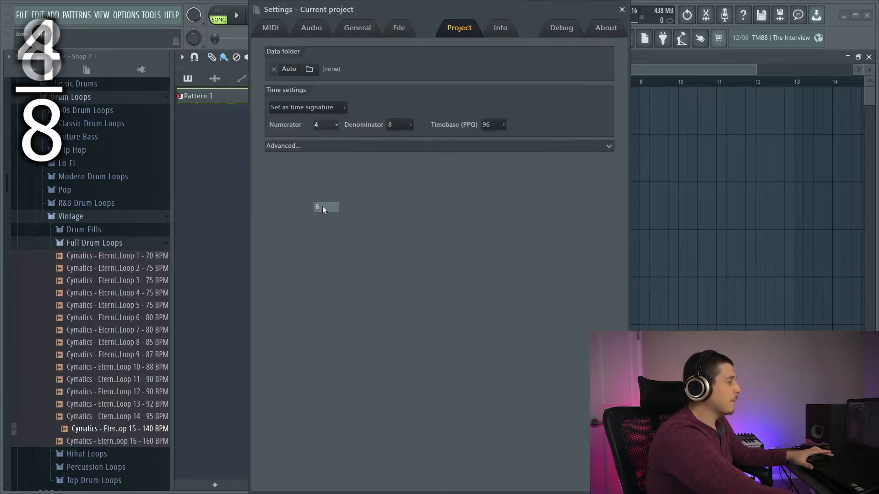
Set the time signature numerator to 8 and extend Pattern 1's hi-hat sequence to eight evenly spaced hits.
click(322, 207)
click(621, 10)
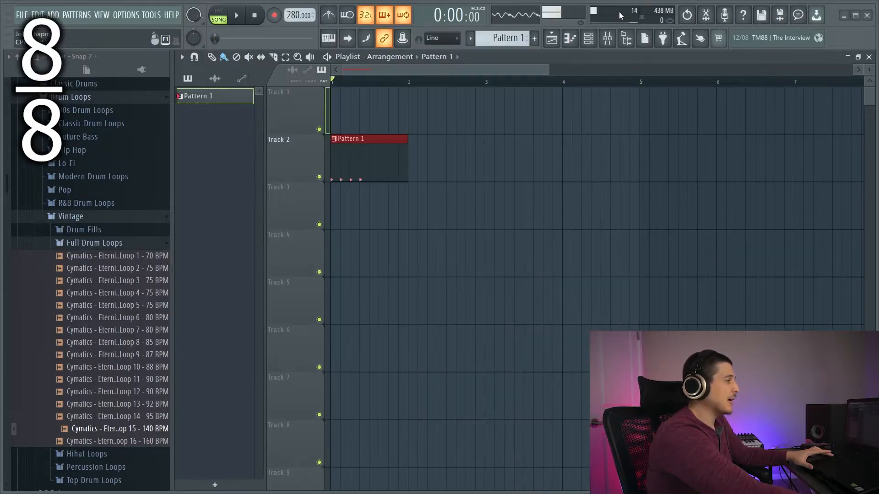
double_click(361, 158)
key(ctrl+a)
key(ctrl+b)
key(ctrl+d)
click(748, 71)
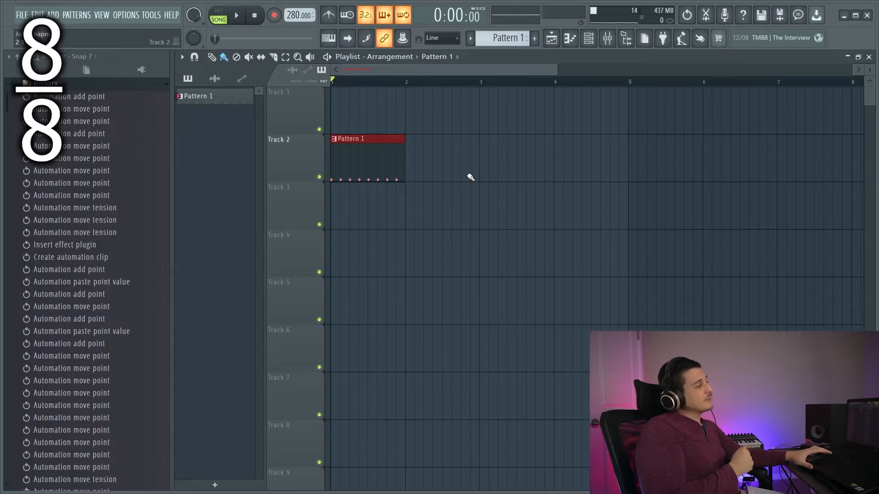
Play the 8/8 Pattern 1 bar on Track 2 and undo the tempo change.
key(space)
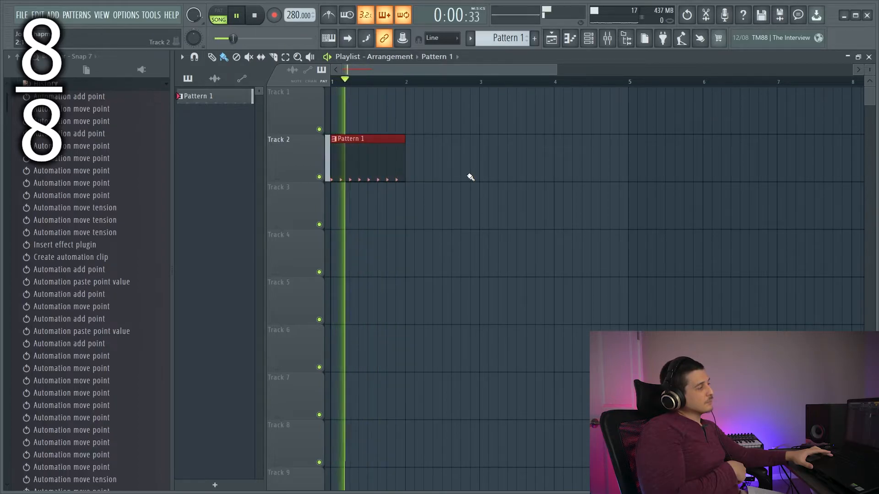
key(space)
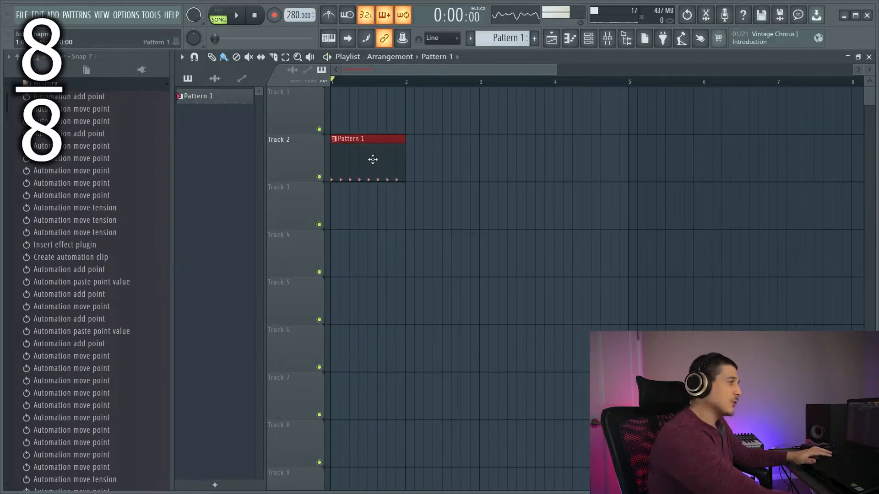
key(ctrl+z)
key(ctrl+z)
Set the time signature numerator to 4 and denominator to 4 in the project general settings and close the settings.
click(126, 15)
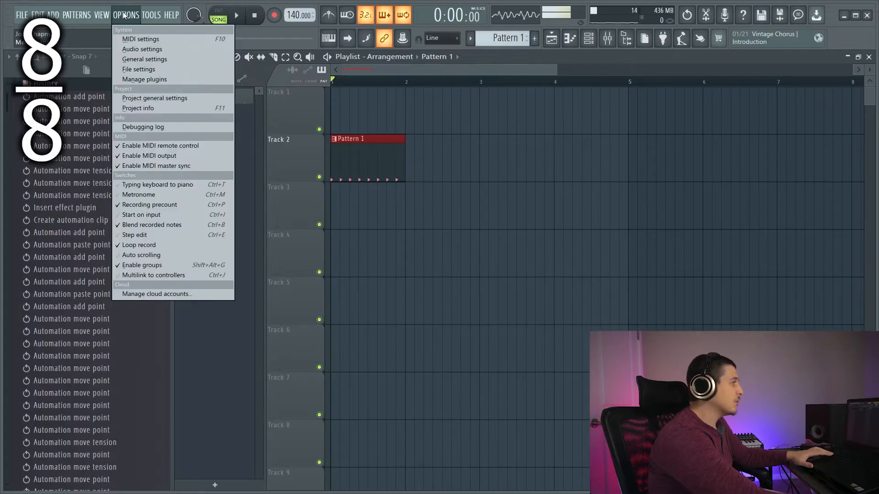
click(155, 98)
click(336, 124)
click(321, 166)
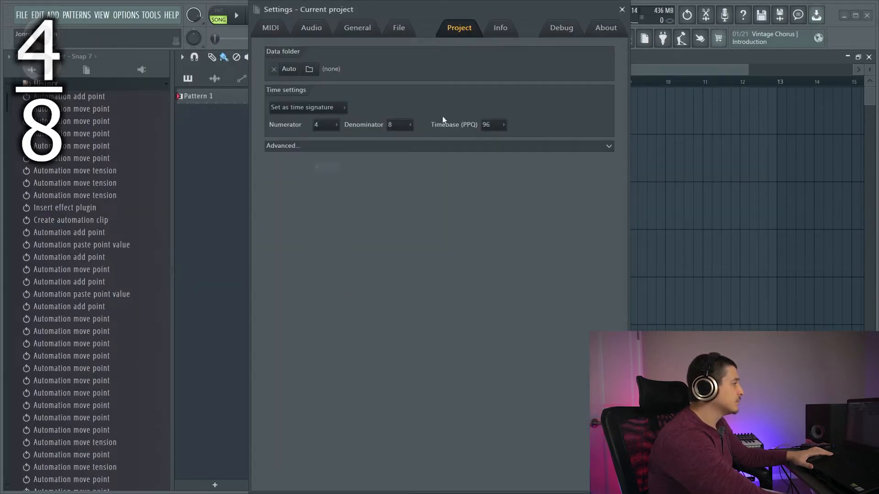
click(412, 125)
click(401, 147)
click(622, 9)
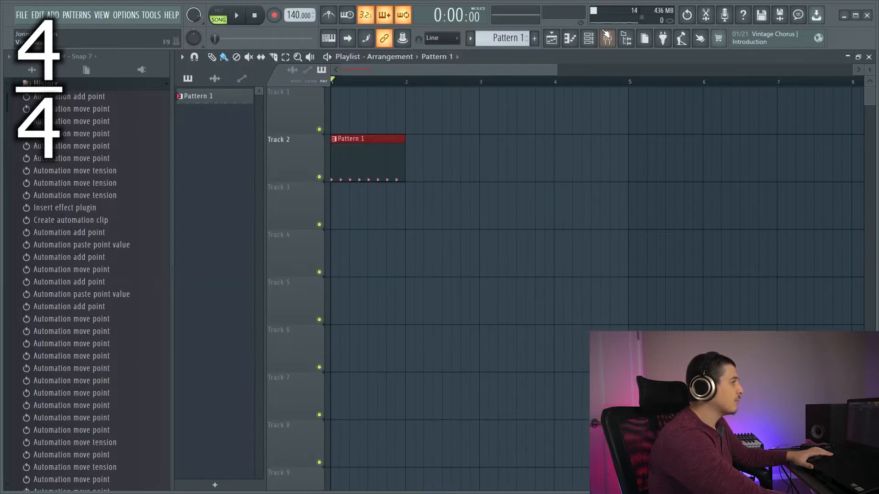
drag(557, 68, 621, 68)
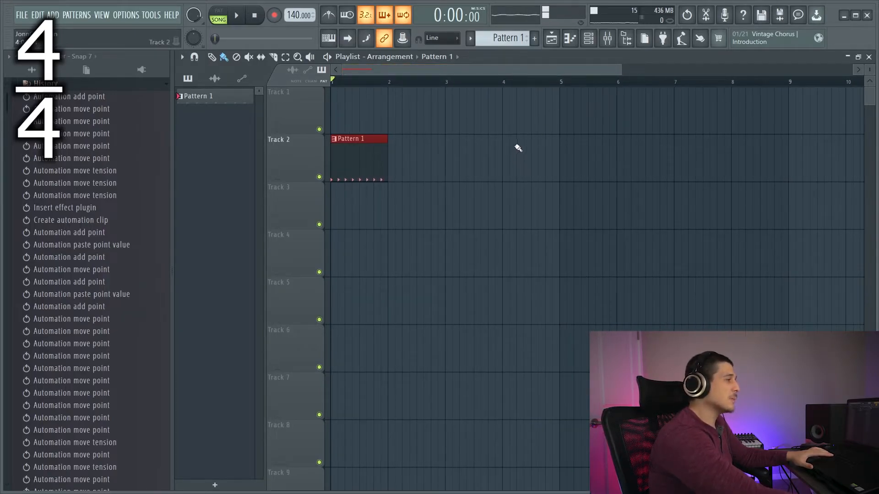
Play the Pattern 1 bar with eight hi-hat hits in 4/4, and stop playback.
key(space)
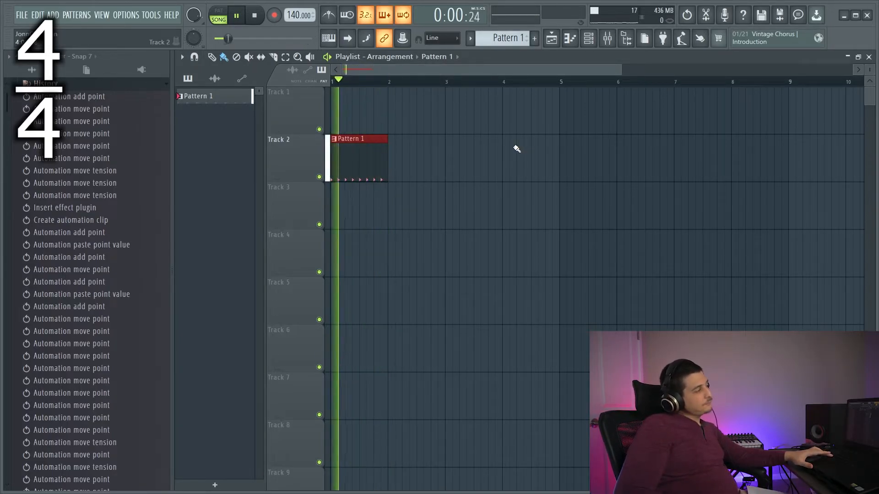
key(space)
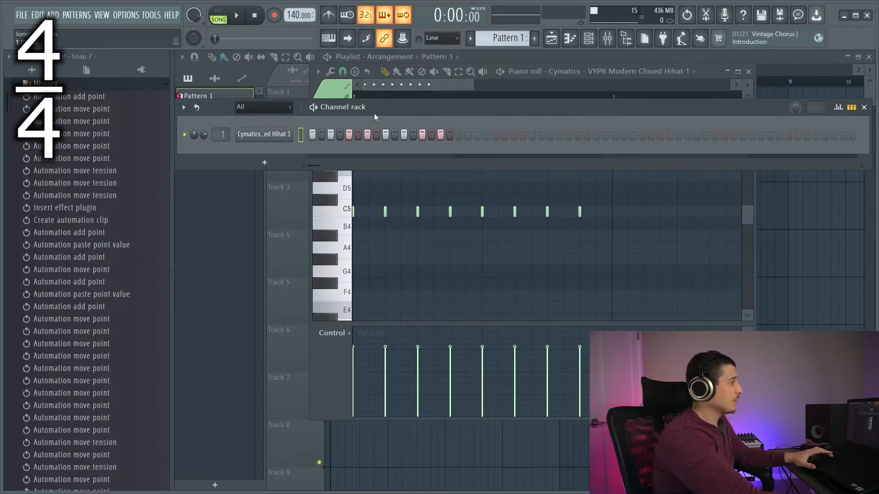
Reduce Pattern 1's hi-hat sequence to four evenly spaced hits, one per beat, and play the bar.
drag(386, 109, 408, 112)
click(359, 136)
click(390, 137)
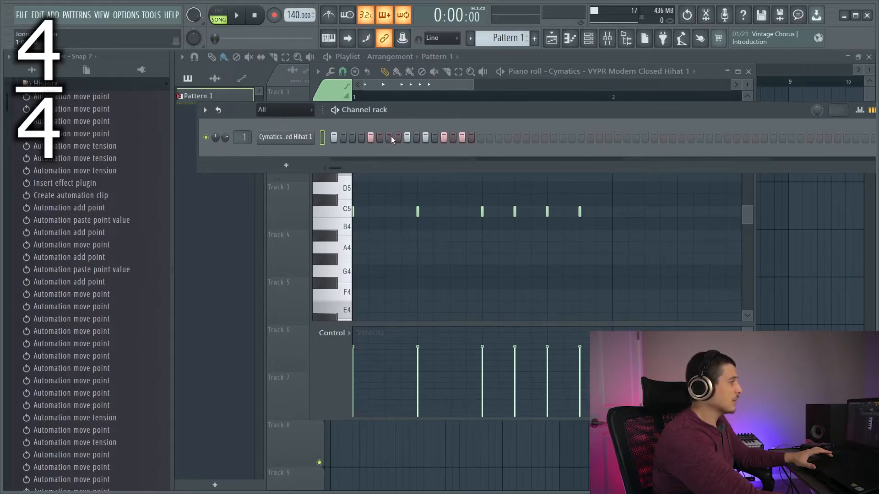
click(426, 136)
click(462, 137)
drag(493, 111, 477, 109)
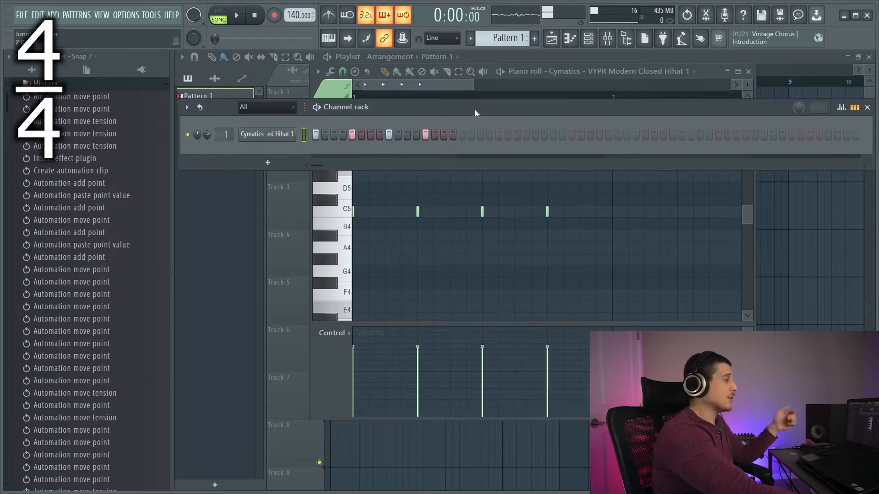
click(627, 56)
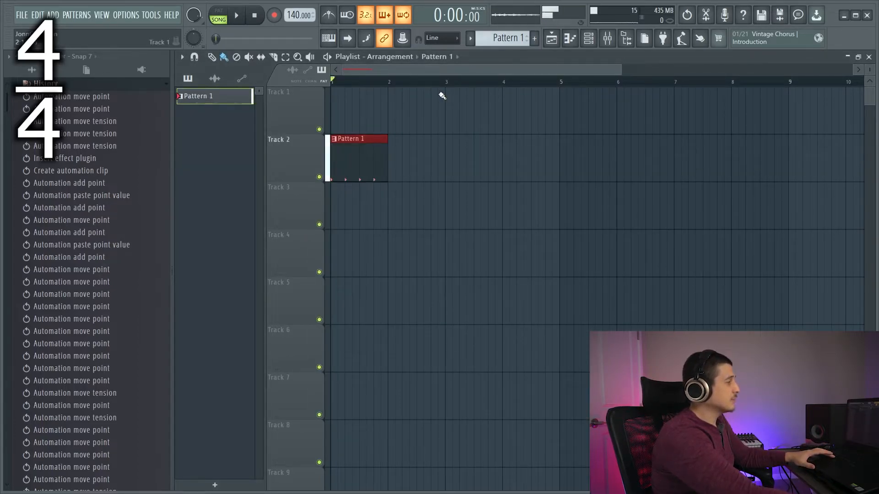
key(space)
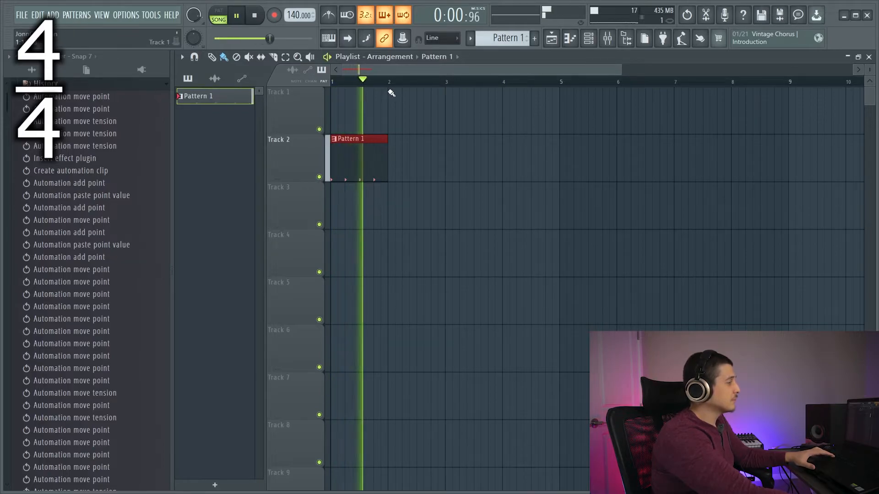
key(space)
Add a C5 hi-hat note halfway between each beat of Pattern 1, making eighth notes, and play the bar.
double_click(359, 153)
click(385, 211)
click(450, 211)
click(514, 211)
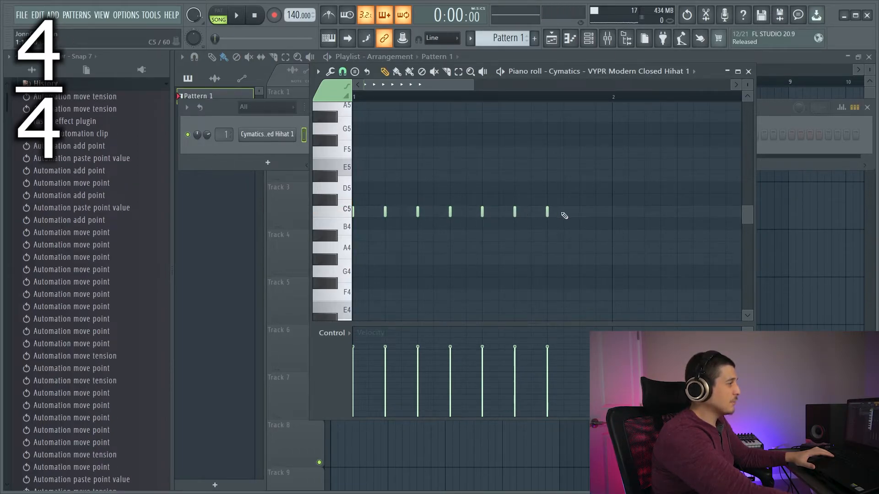
click(578, 212)
click(749, 71)
key(space)
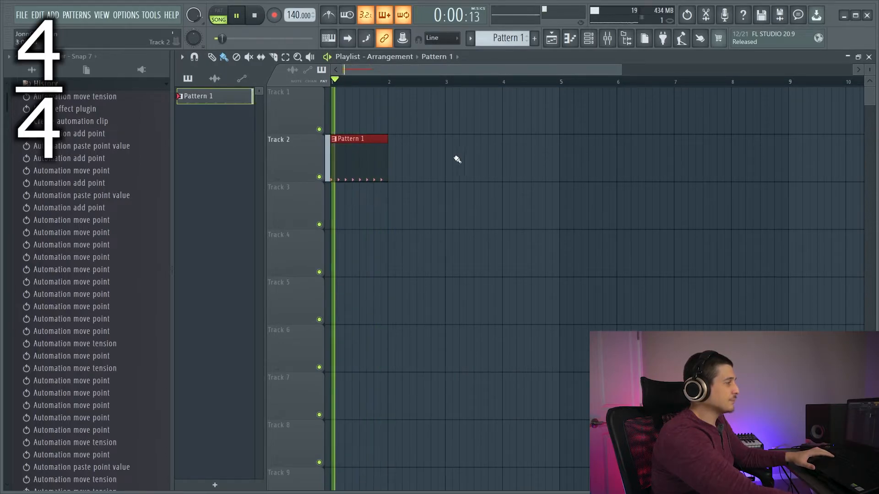
key(space)
Undo the added eighth notes, delete the hits on beats 2 and 4, and start playing the half-note pattern.
double_click(374, 174)
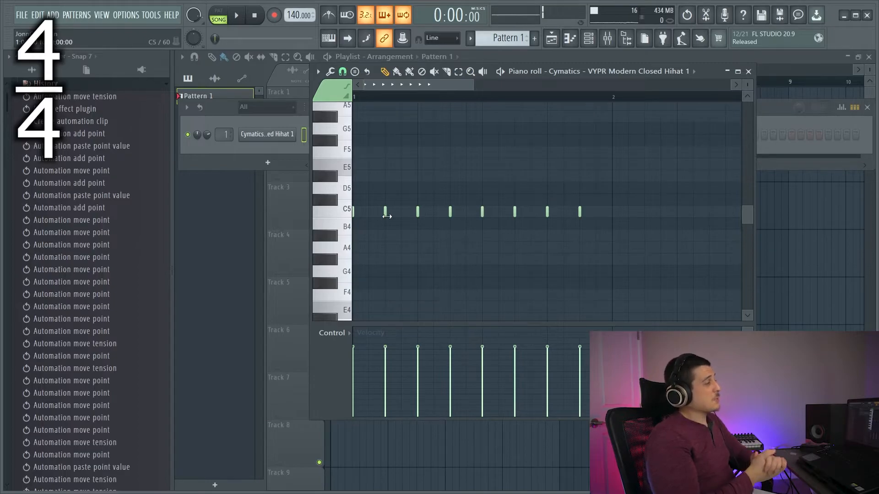
key(ctrl+z)
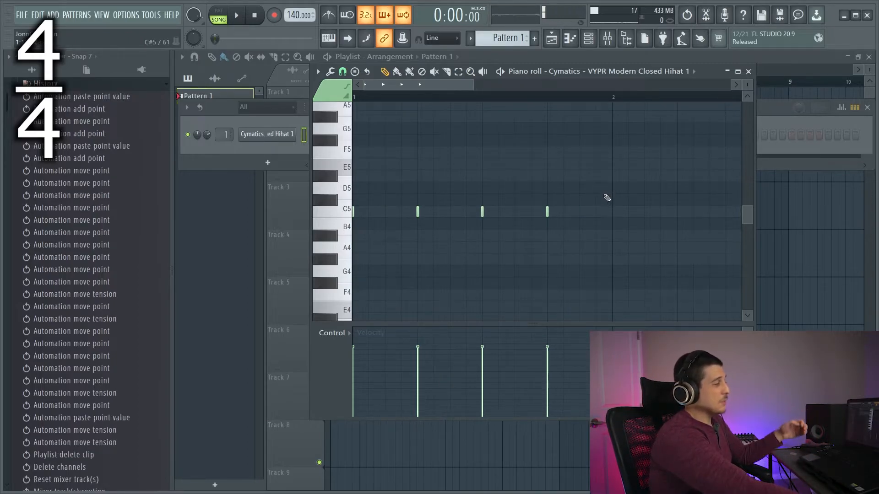
right_click(417, 211)
right_click(545, 211)
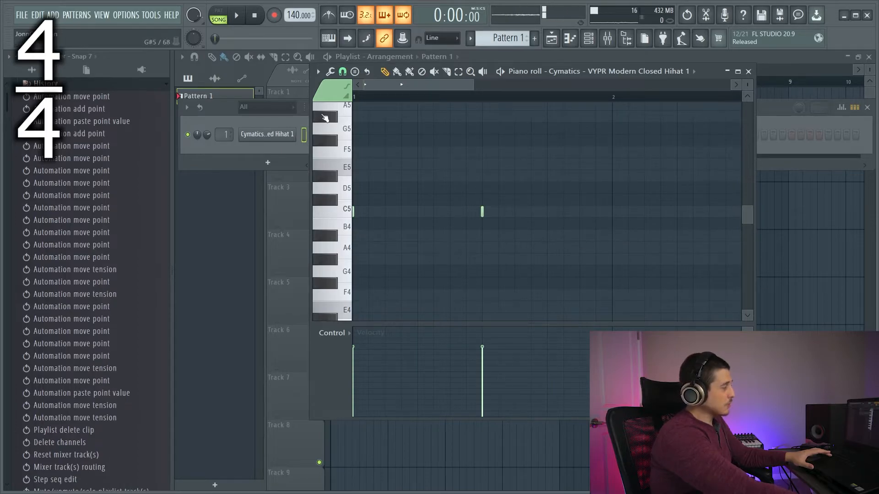
click(221, 113)
click(618, 54)
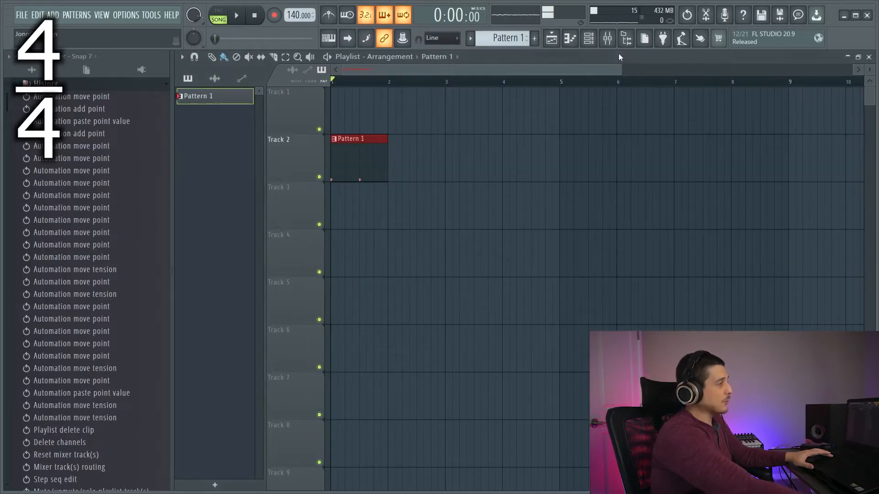
key(space)
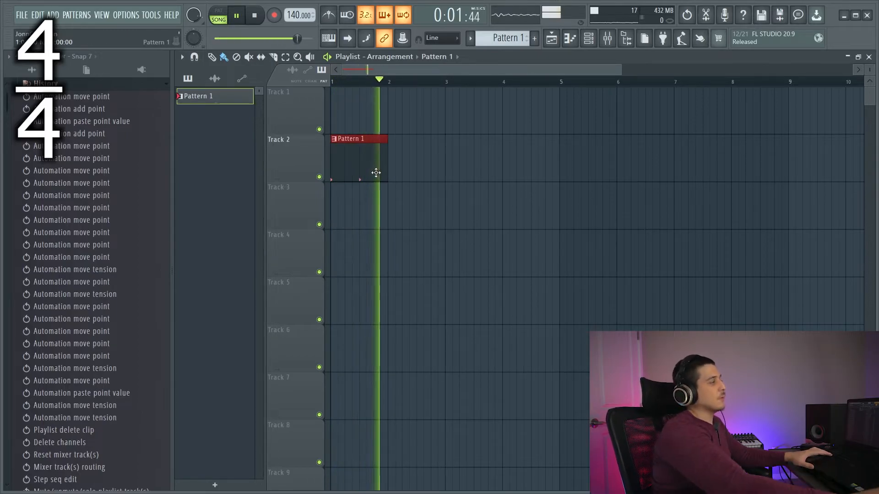
Add C5 hi-hat notes on beats 2 and 4 of Pattern 1 during playback.
double_click(375, 160)
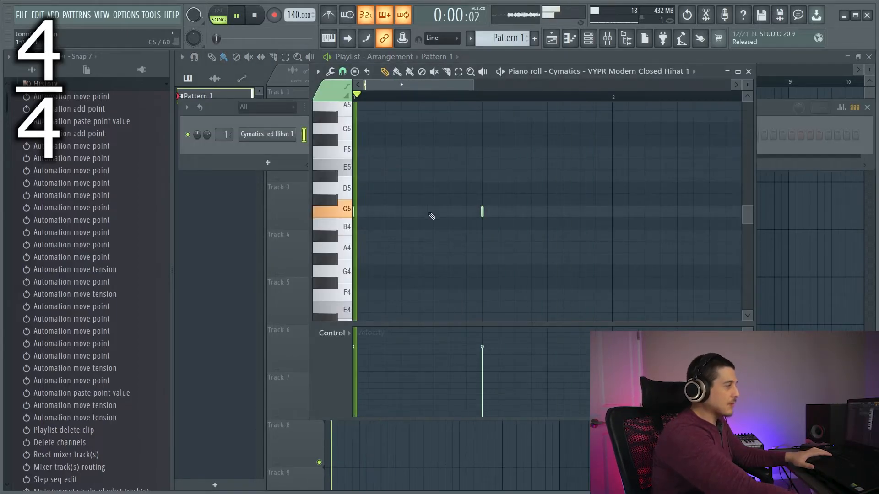
click(417, 211)
click(547, 211)
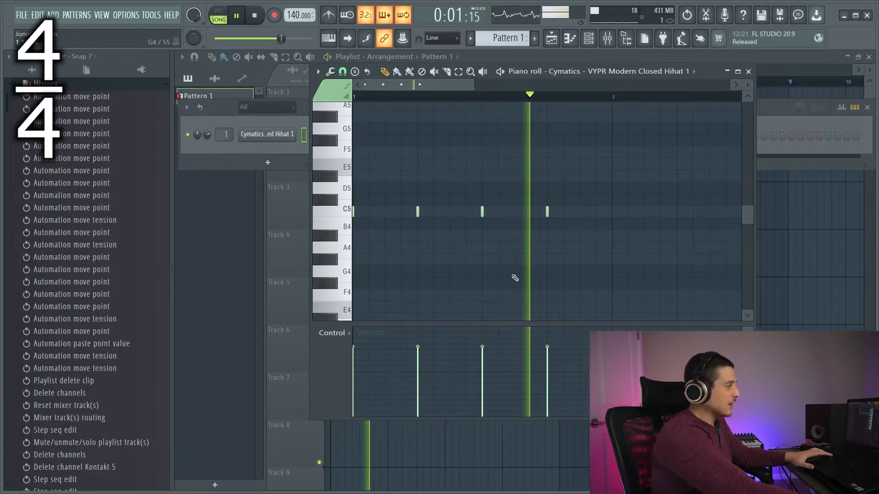
Fill the gaps between the four quarter-note hits with C5 notes and play the eight-hit bar.
click(385, 212)
key(space)
click(450, 212)
click(513, 211)
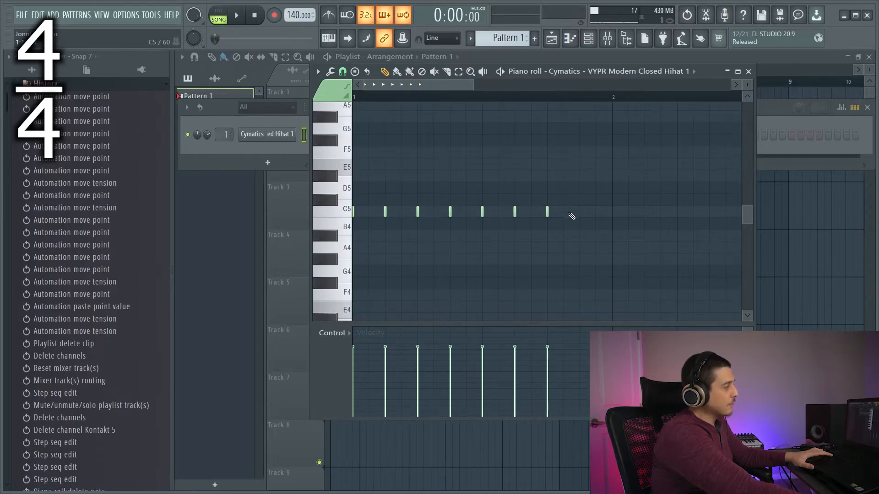
click(580, 212)
key(space)
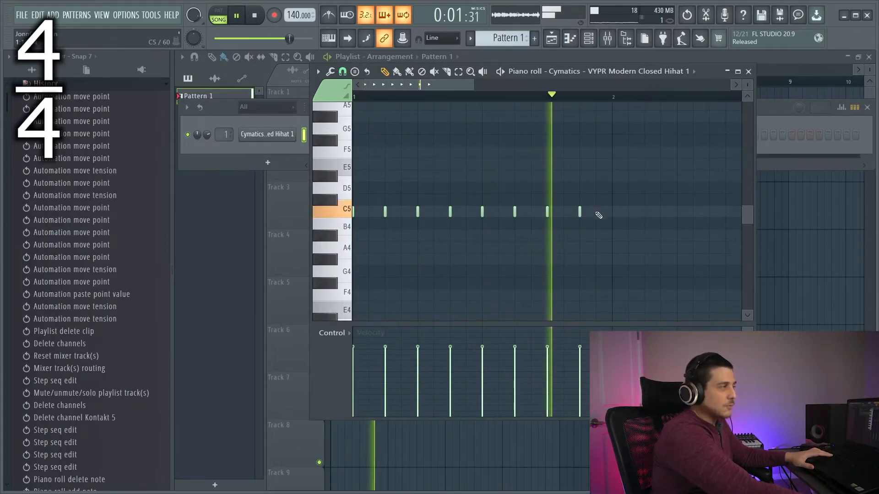
key(space)
Delete all hi-hat notes from Pattern 1 and remove its clip from Track 2 in the playlist.
drag(591, 214, 372, 220)
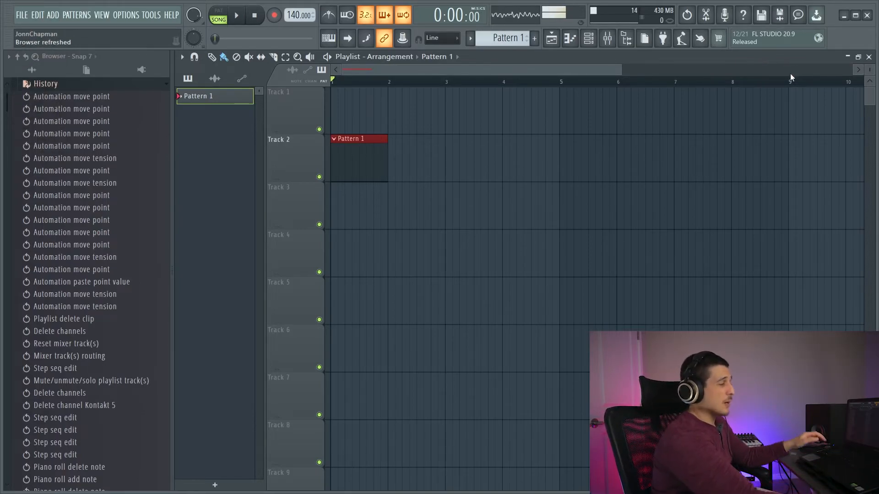
right_click(382, 167)
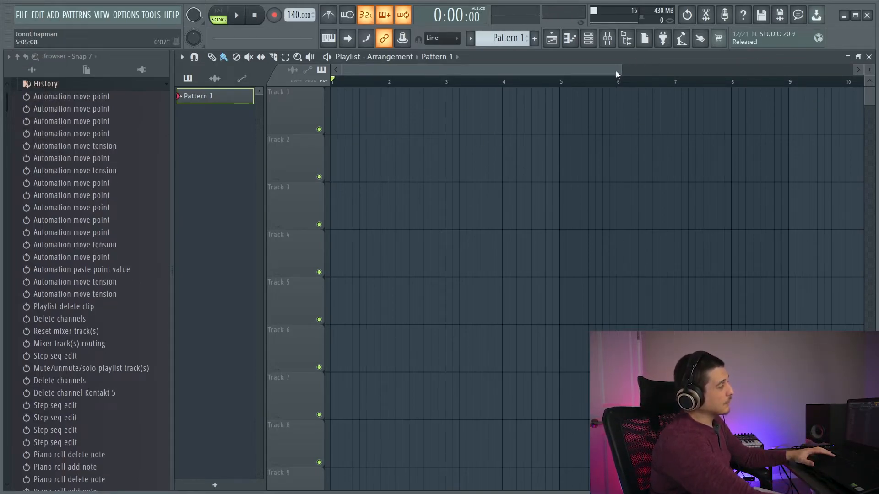
drag(620, 70, 802, 70)
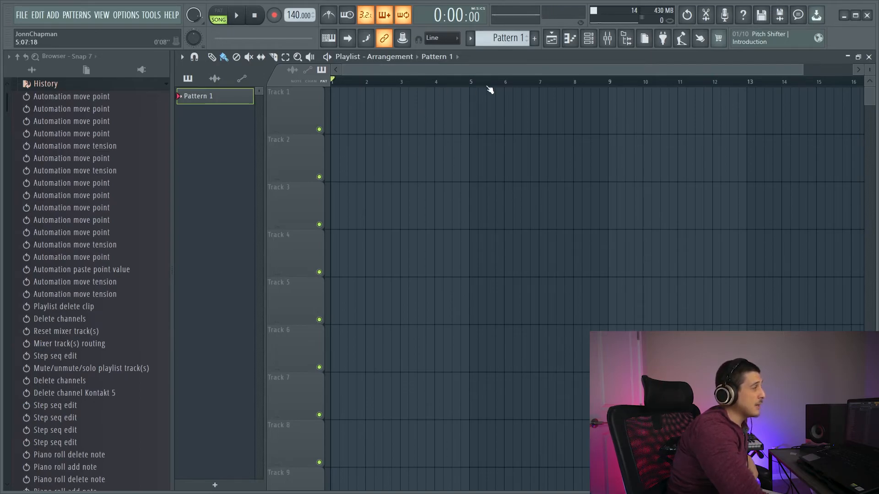
scroll(546, 70, down, 1)
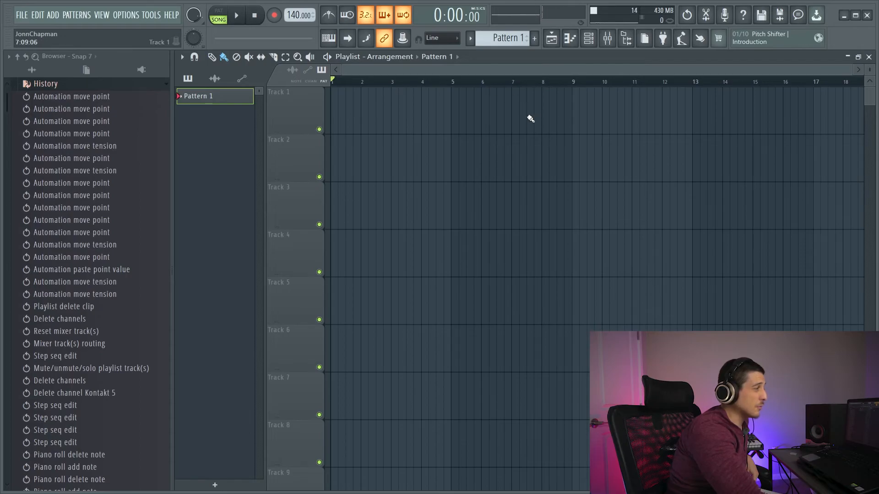